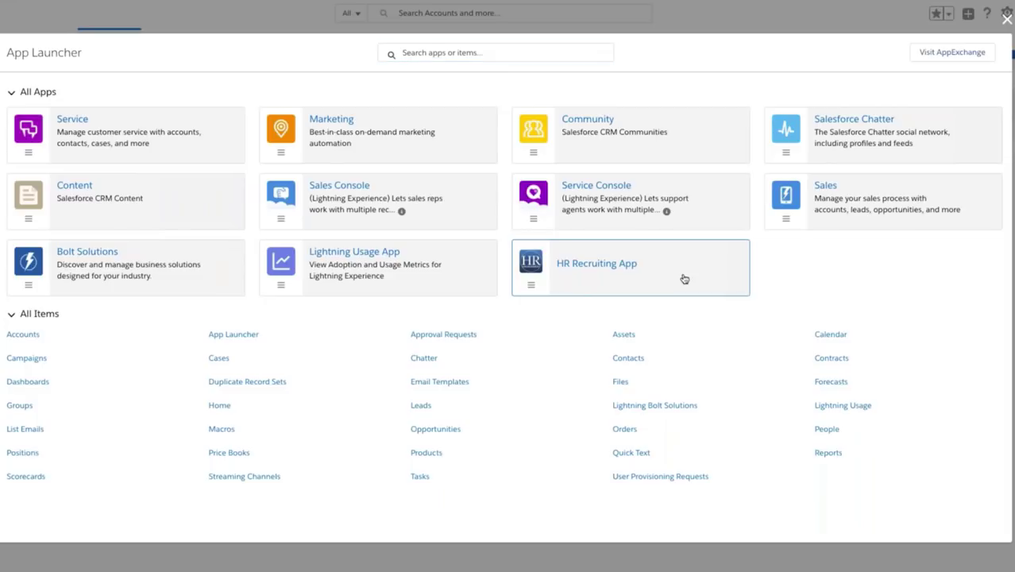
# Open the HR Recruiting App and view the Salesforce Admin position from the Acme Inc. account.
pyautogui.click(583, 277)
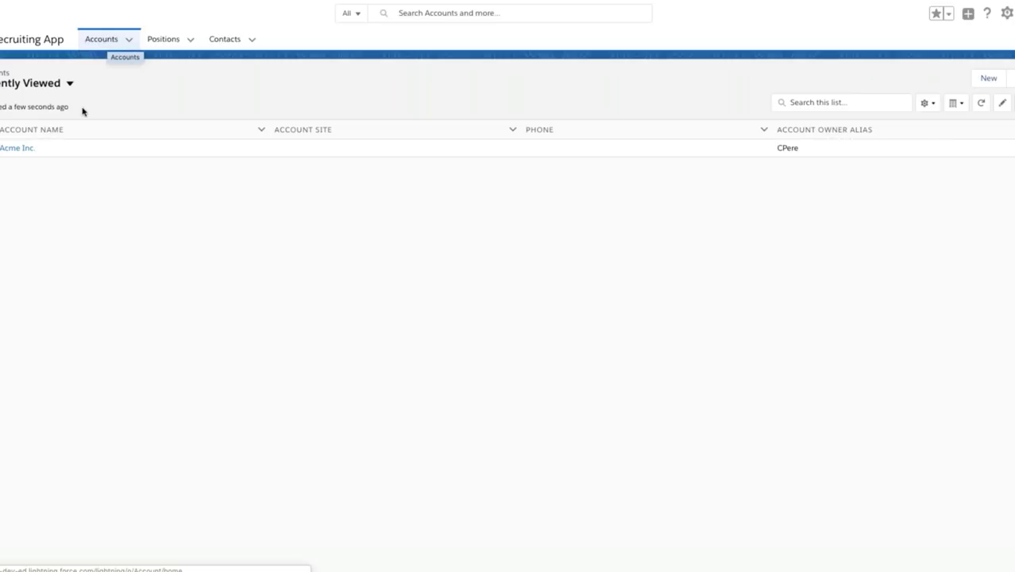
pyautogui.click(14, 148)
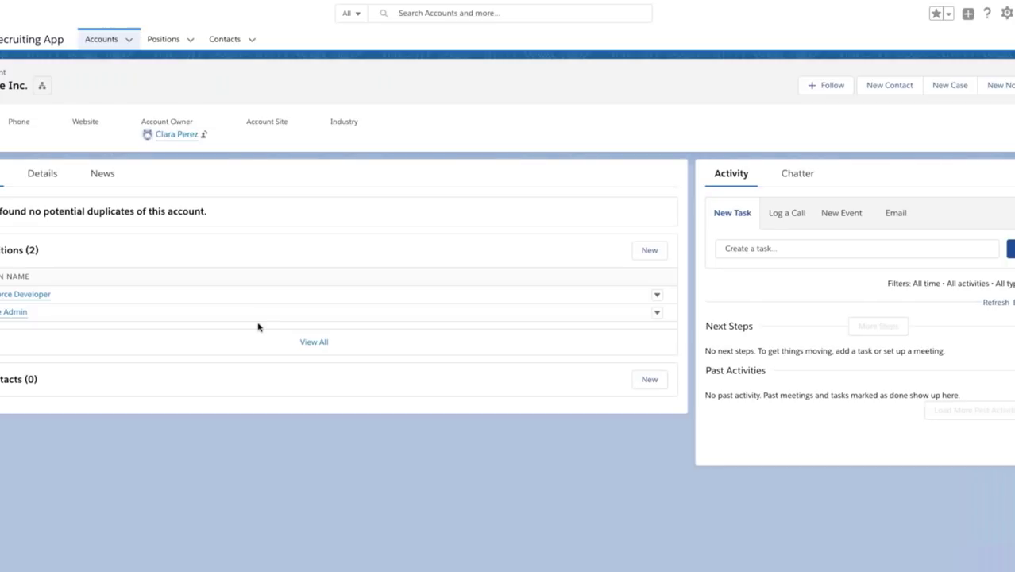
pyautogui.moveTo(4, 321)
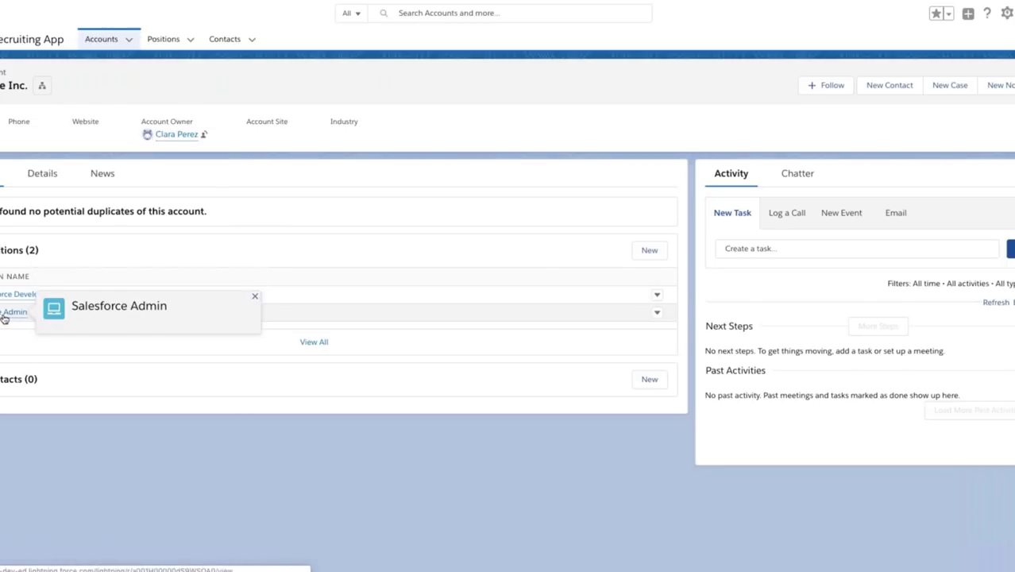
pyautogui.click(4, 317)
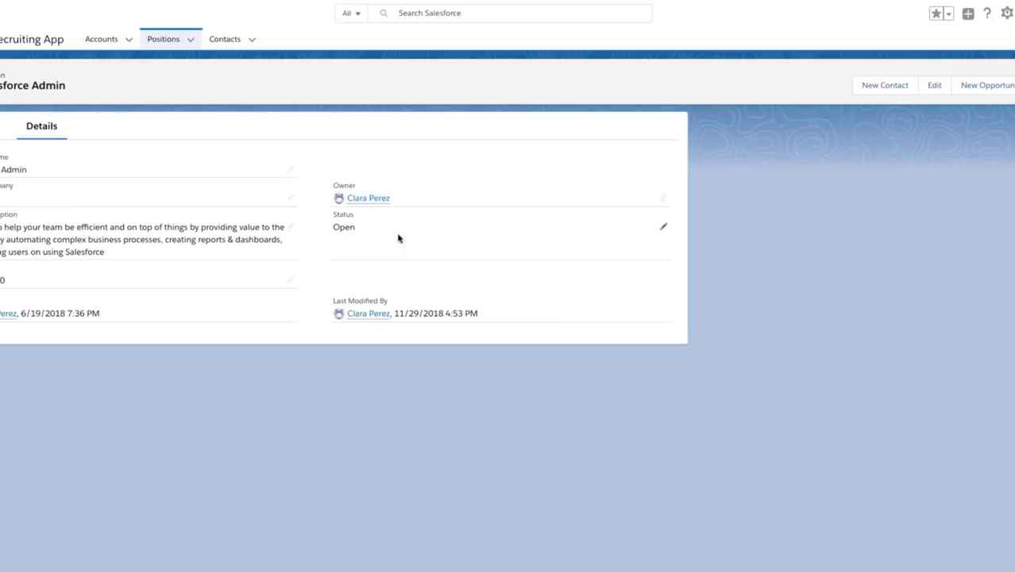
# Display the contacts with the All Contacts list view.
pyautogui.click(230, 44)
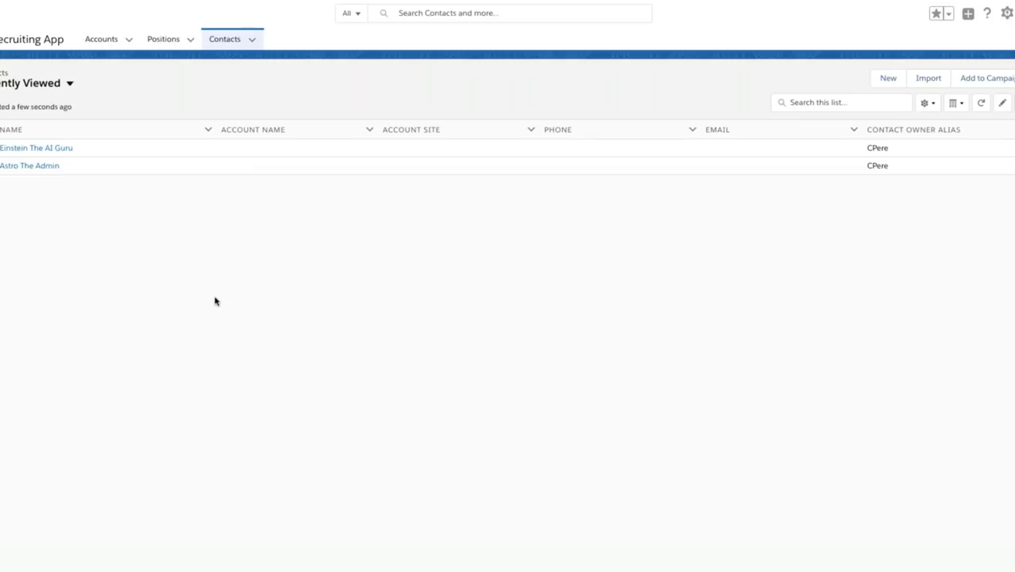
pyautogui.click(70, 82)
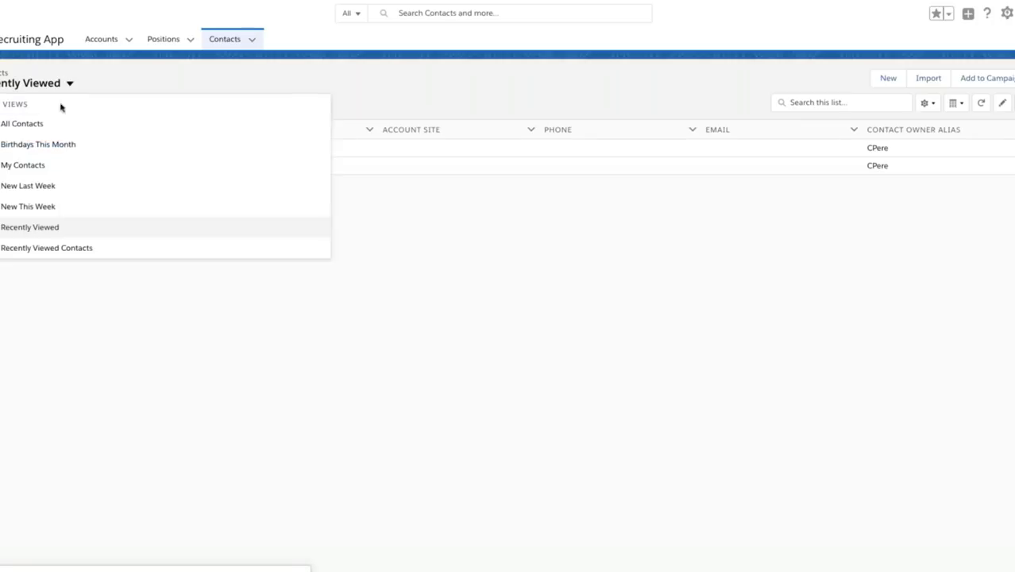
pyautogui.click(13, 126)
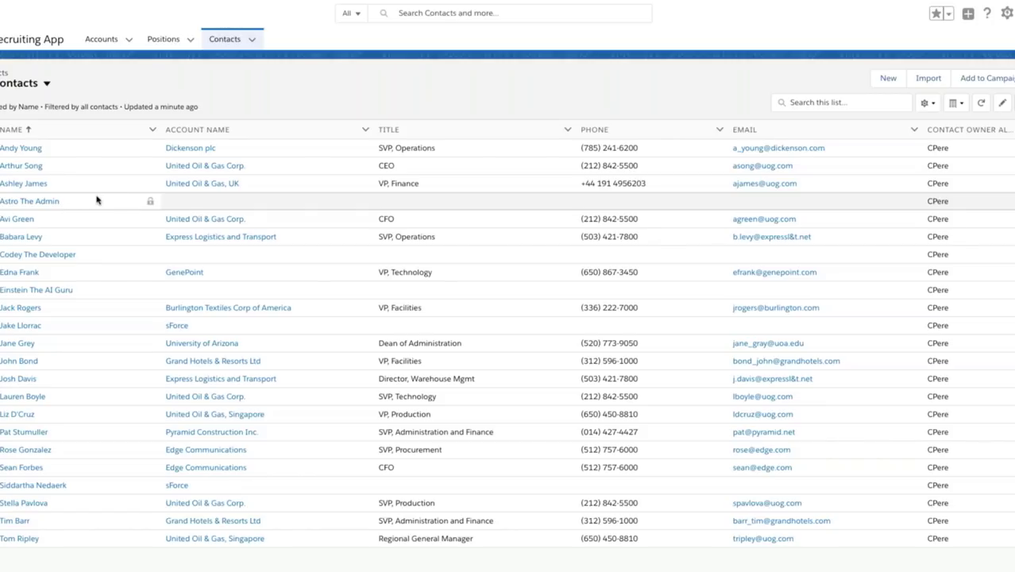
# Go to Setup, search for "schema", and open Schema Builder.
pyautogui.click(1007, 14)
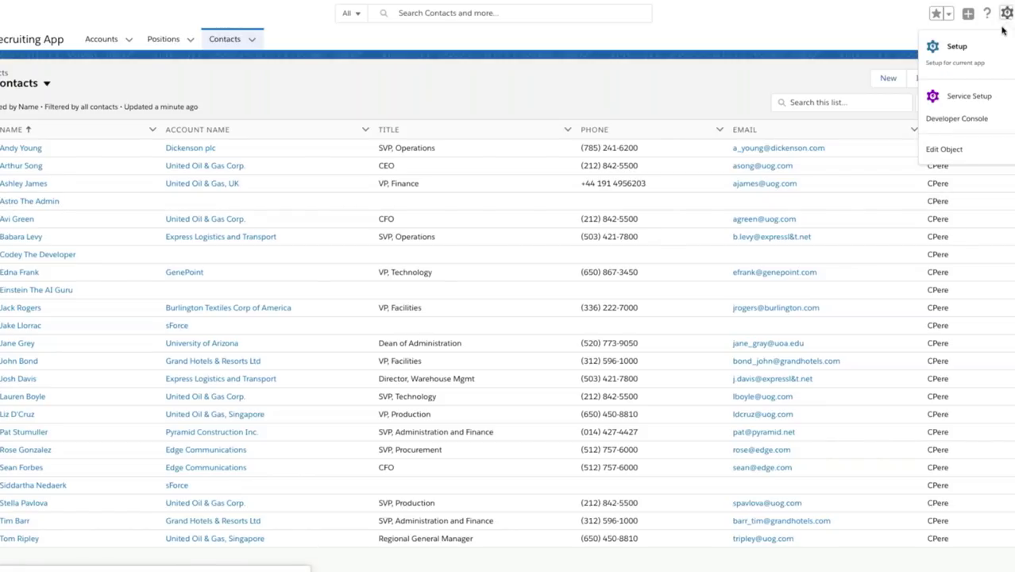
pyautogui.click(1008, 14)
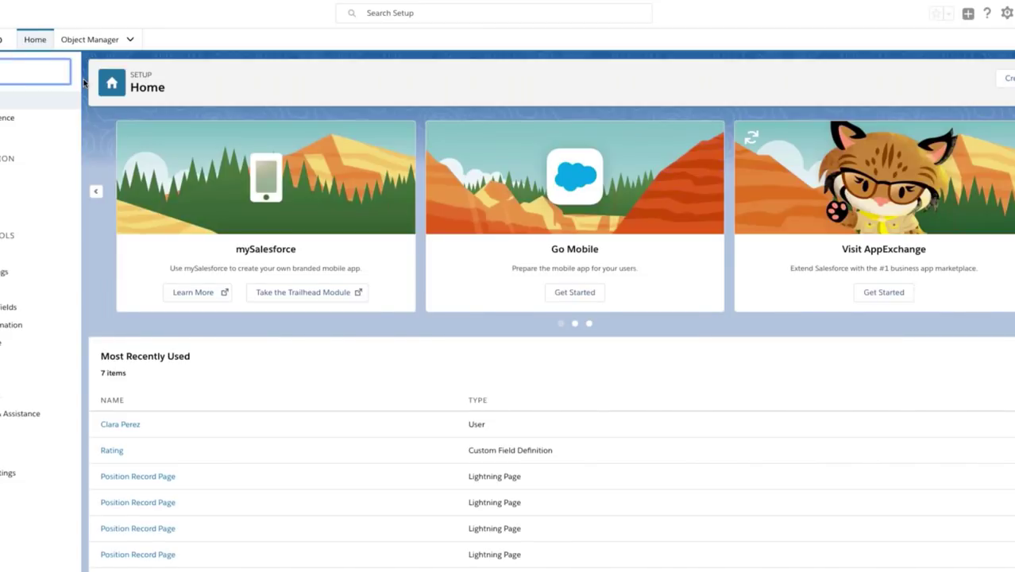
pyautogui.write('schema')
pyautogui.click(12, 119)
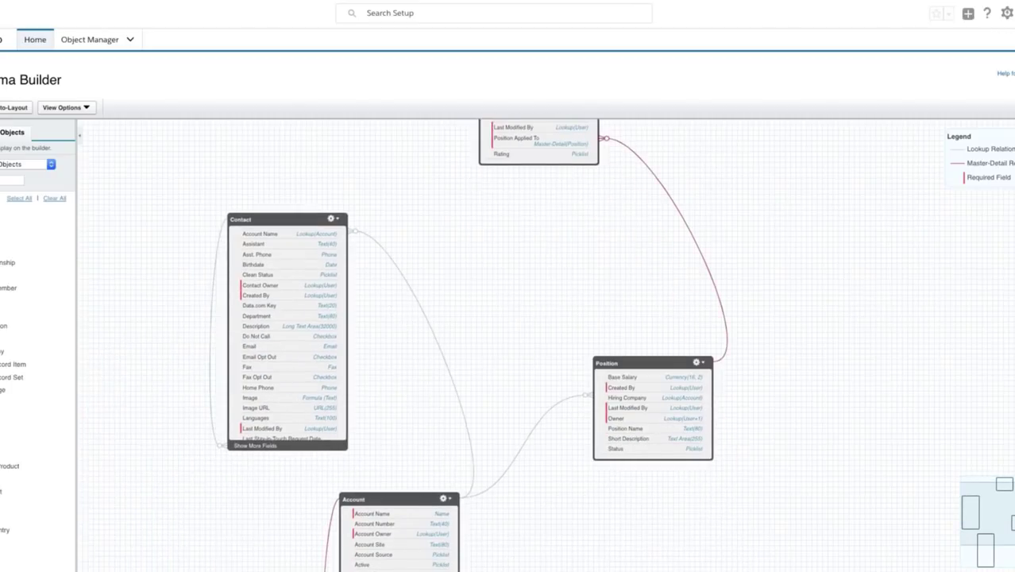
# Rearrange the schema canvas by moving the Contact and Account objects up, closer to Applicant and Position.
pyautogui.moveTo(870, 313); pyautogui.dragTo(901, 304)
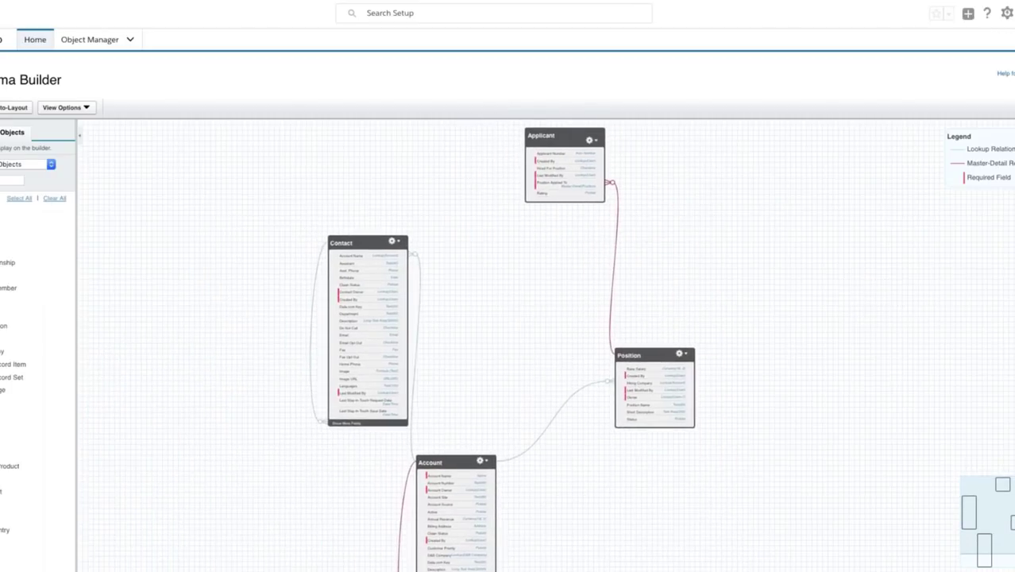
pyautogui.moveTo(347, 300); pyautogui.dragTo(385, 244)
pyautogui.moveTo(490, 461); pyautogui.dragTo(549, 350)
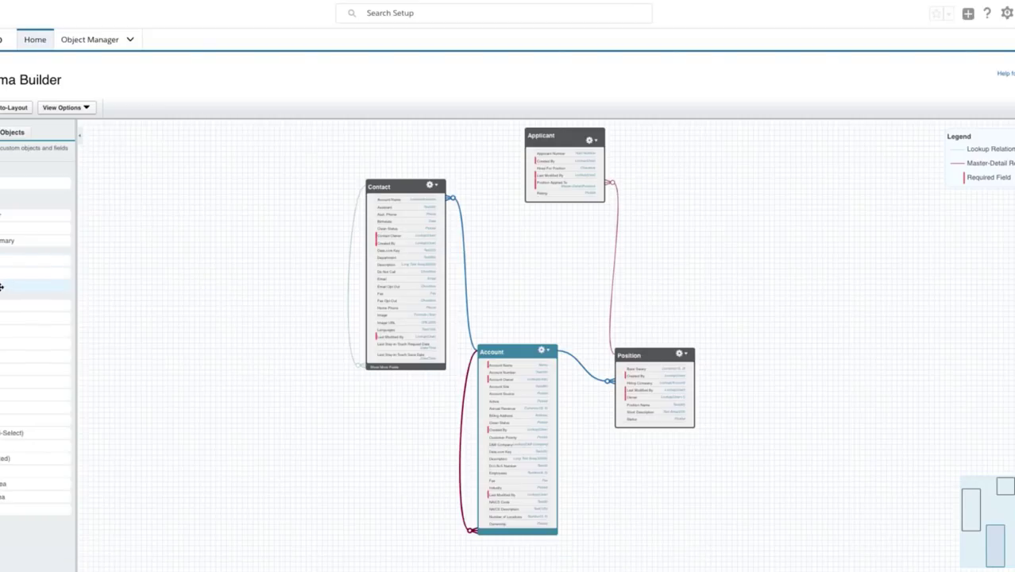
# Add a master-detail field labelled Contact to the Applicant object, relate it to Contact, and save it.
pyautogui.moveTo(36, 285); pyautogui.dragTo(561, 159)
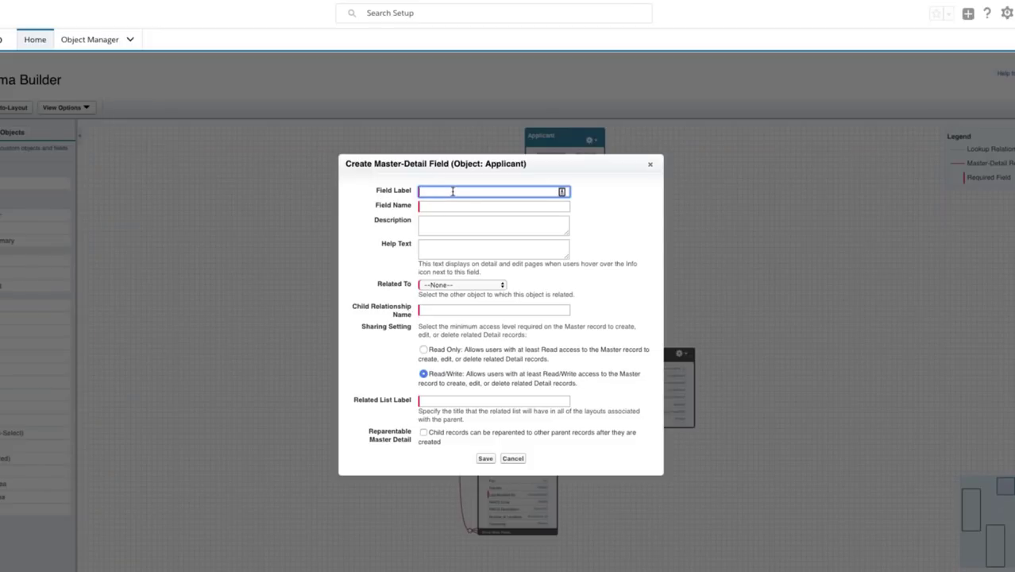
pyautogui.write('Contact')
pyautogui.press('Tab')
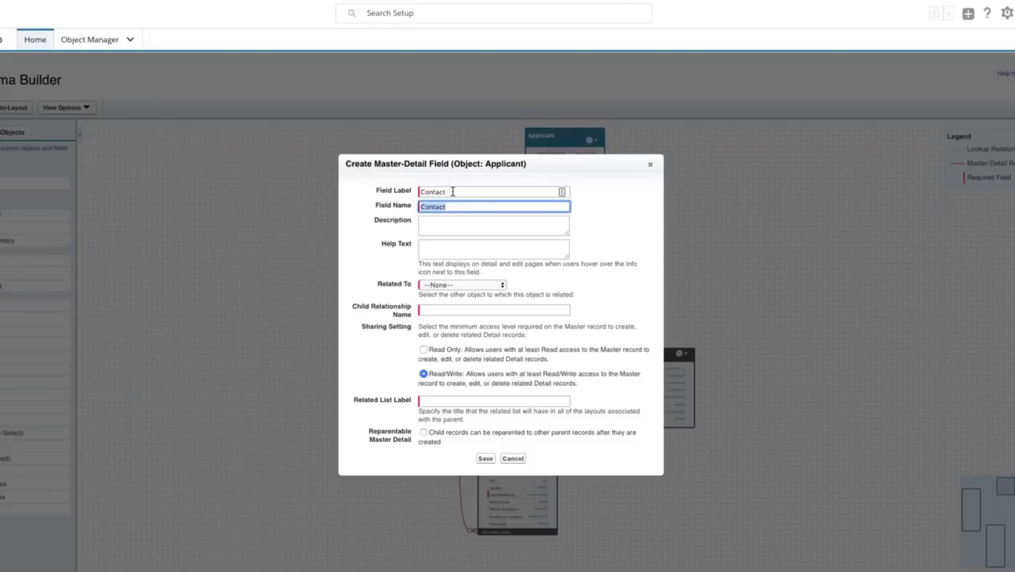
pyautogui.click(459, 286)
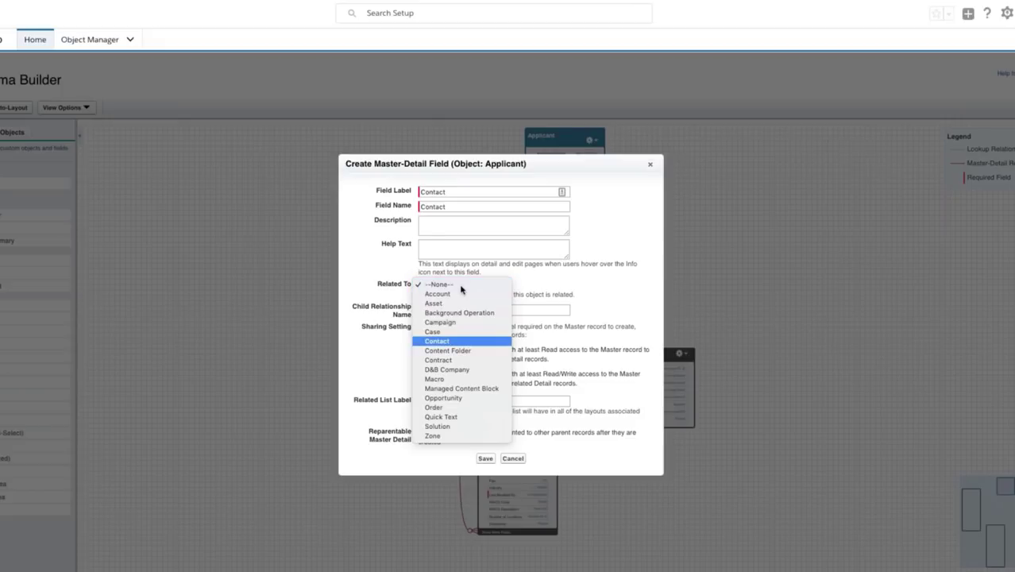
pyautogui.click(448, 342)
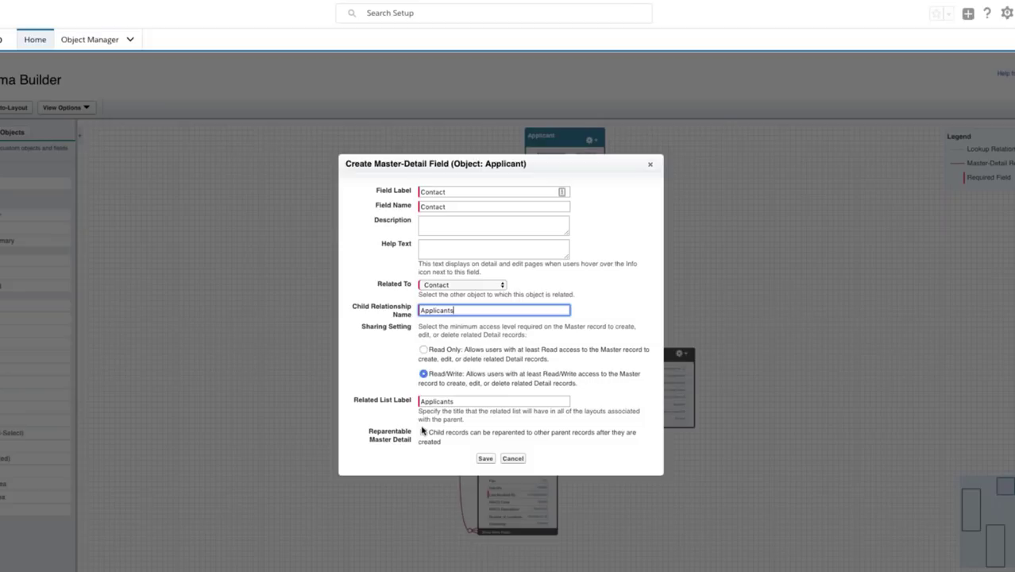
pyautogui.click(485, 459)
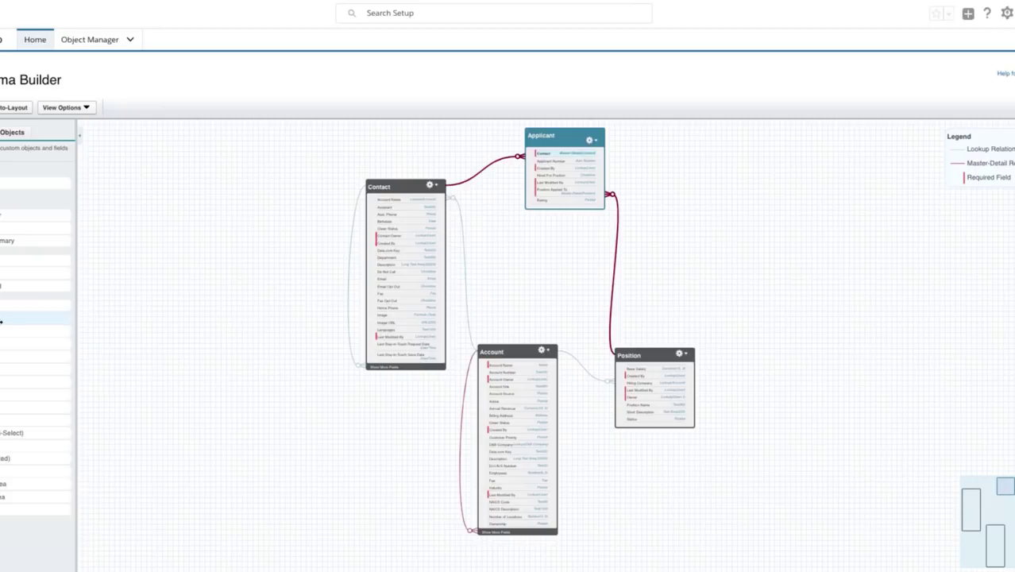
# Start a formula field on the Applicant object with the label Star Rating and field name Star_Rating.
pyautogui.moveTo(40, 229); pyautogui.dragTo(568, 182)
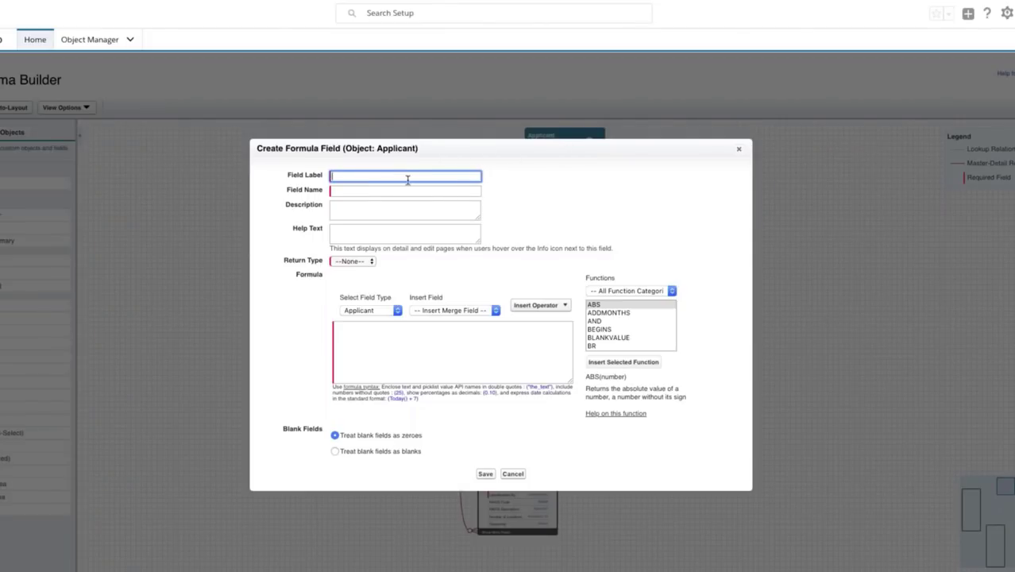
pyautogui.write('Start Rating')
pyautogui.click(349, 176)
pyautogui.press('BackSpace')
pyautogui.click(379, 191)
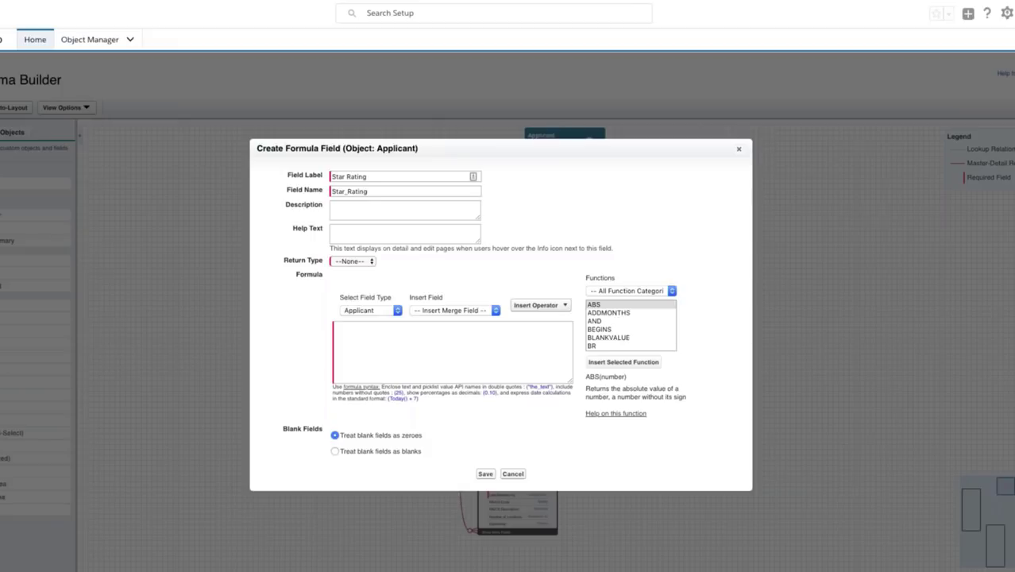
# Paste the nested IF formula that maps Rating__c values to star images, and set the return type to Text.
pyautogui.click(426, 347)
pyautogui.hotkey('ctrl', 'v')
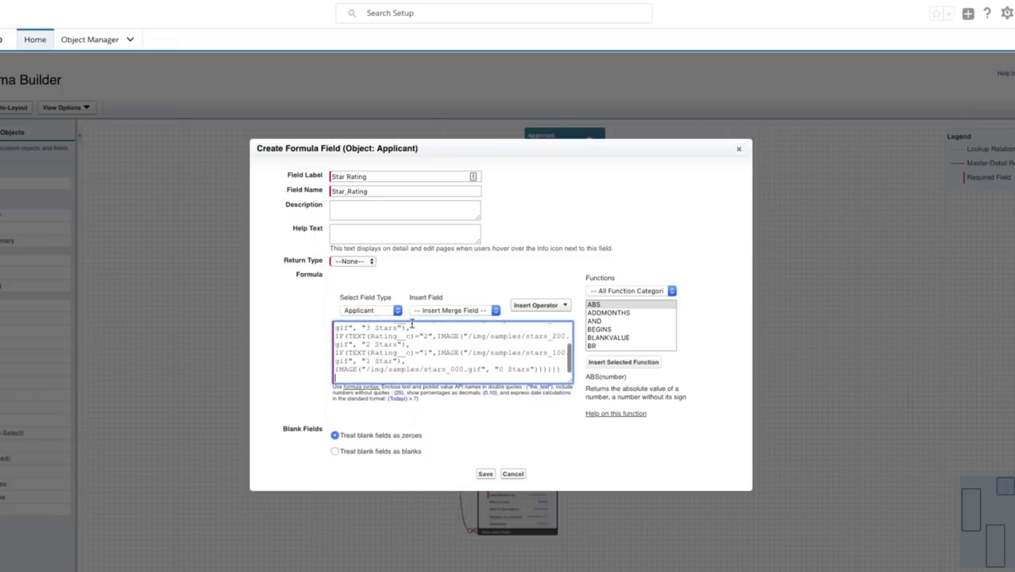
pyautogui.click(361, 263)
pyautogui.click(363, 263)
pyautogui.click(363, 262)
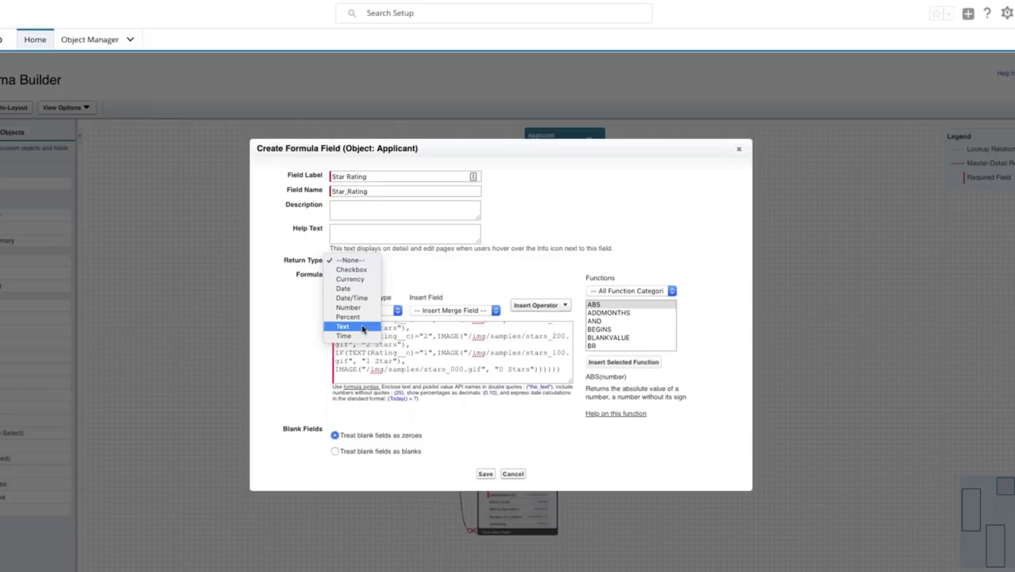
pyautogui.click(362, 329)
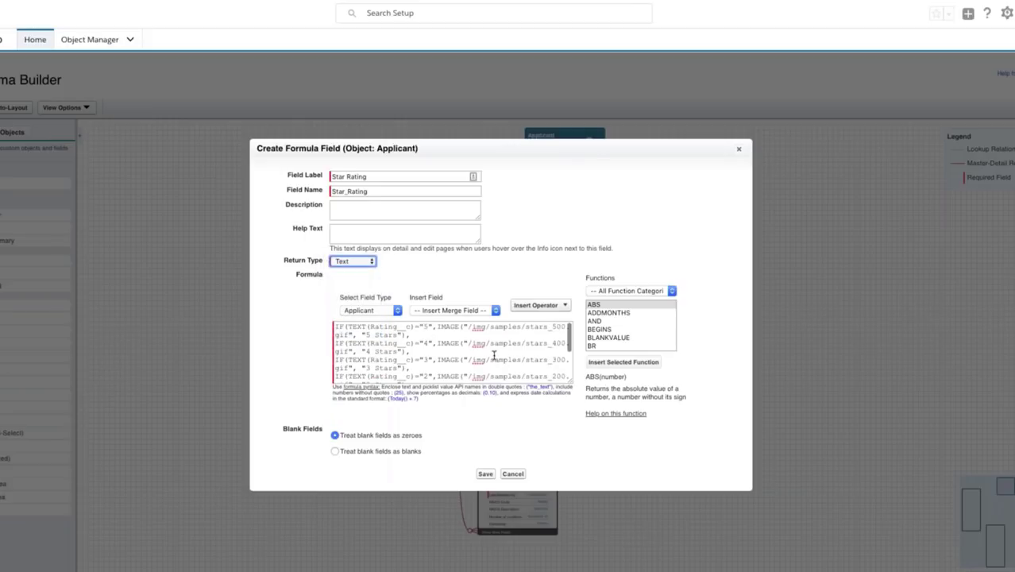
# Set the Star Rating formula to treat blank fields as blanks and save the field.
pyautogui.doubleClick(379, 326)
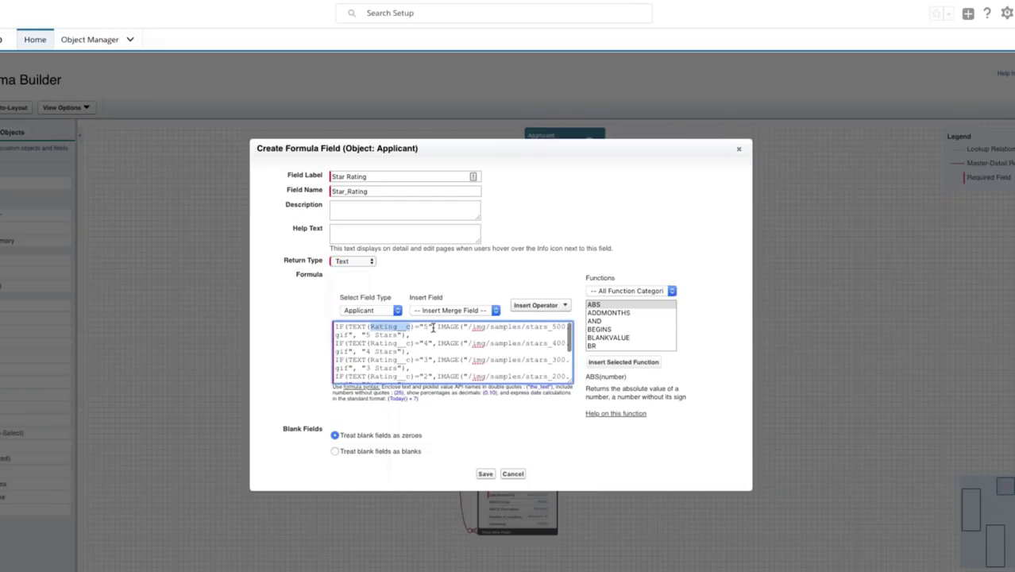
pyautogui.doubleClick(426, 326)
pyautogui.moveTo(438, 326); pyautogui.dragTo(471, 327)
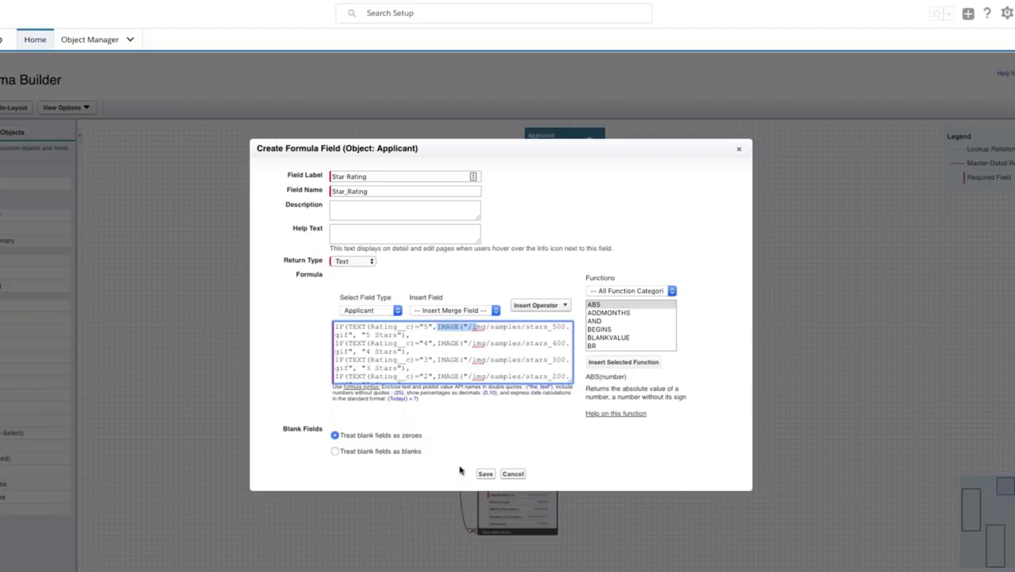
pyautogui.click(403, 452)
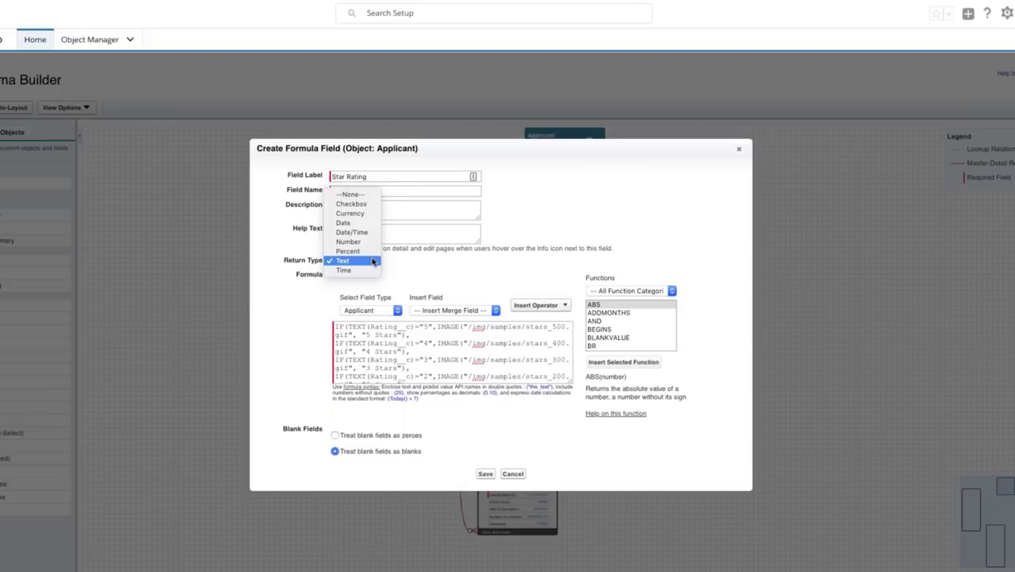
pyautogui.click(373, 261)
pyautogui.click(378, 262)
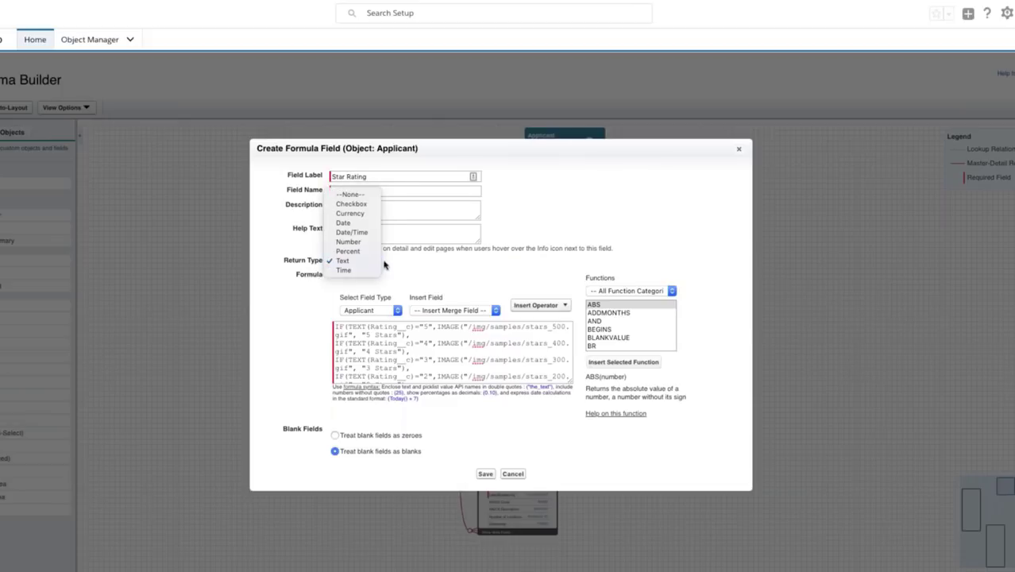
pyautogui.click(464, 274)
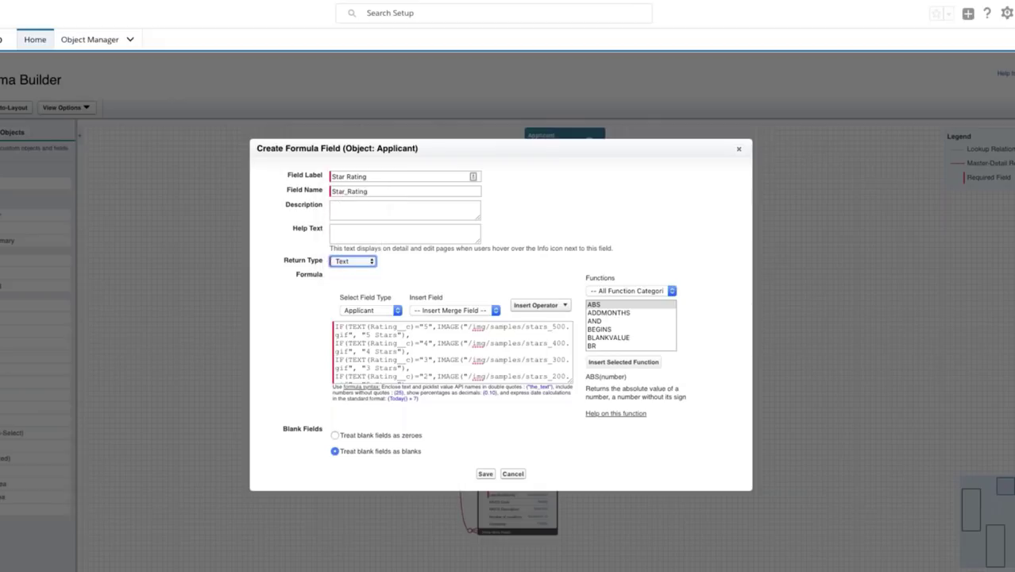
pyautogui.click(485, 474)
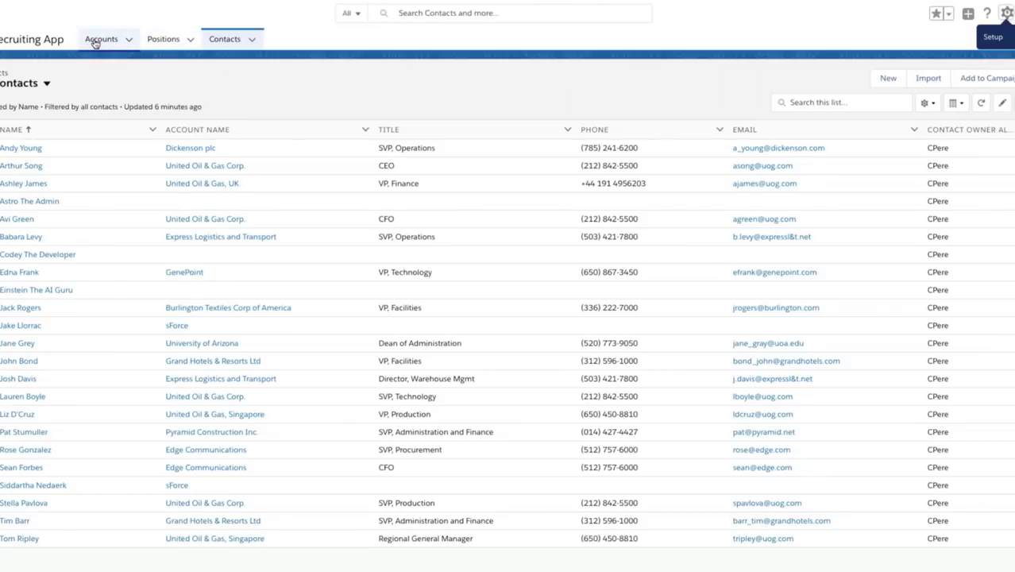
# Return to the HR Recruiting App and open the related Applicants list of Acme Inc.'s Salesforce Admin position.
pyautogui.click(95, 43)
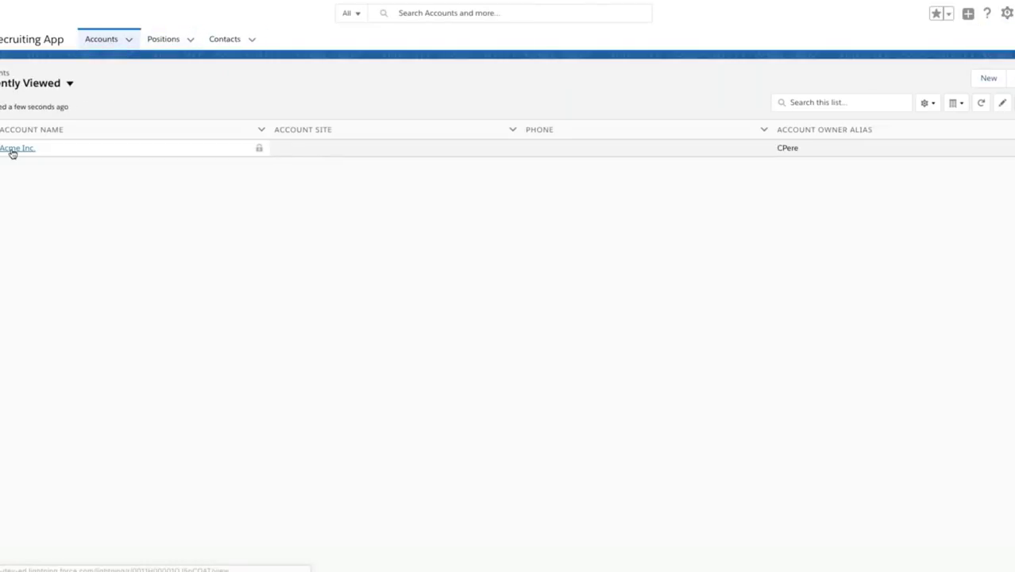
pyautogui.click(11, 149)
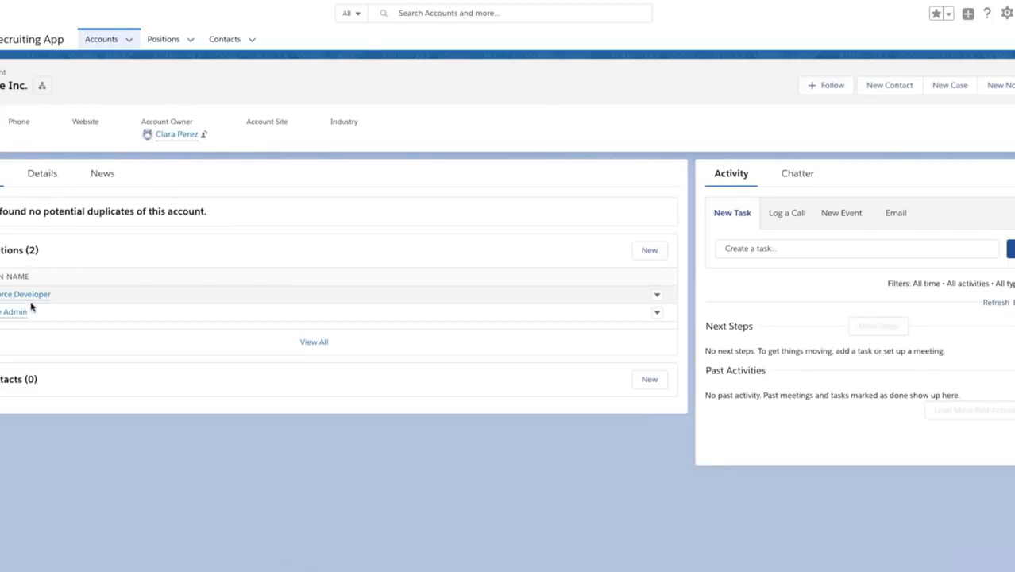
pyautogui.moveTo(17, 315)
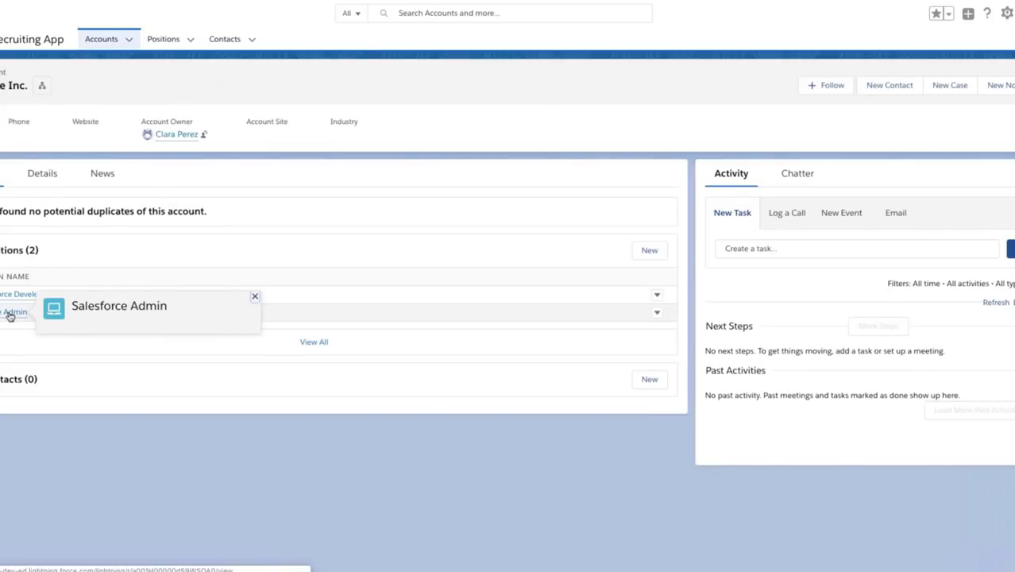
pyautogui.click(12, 313)
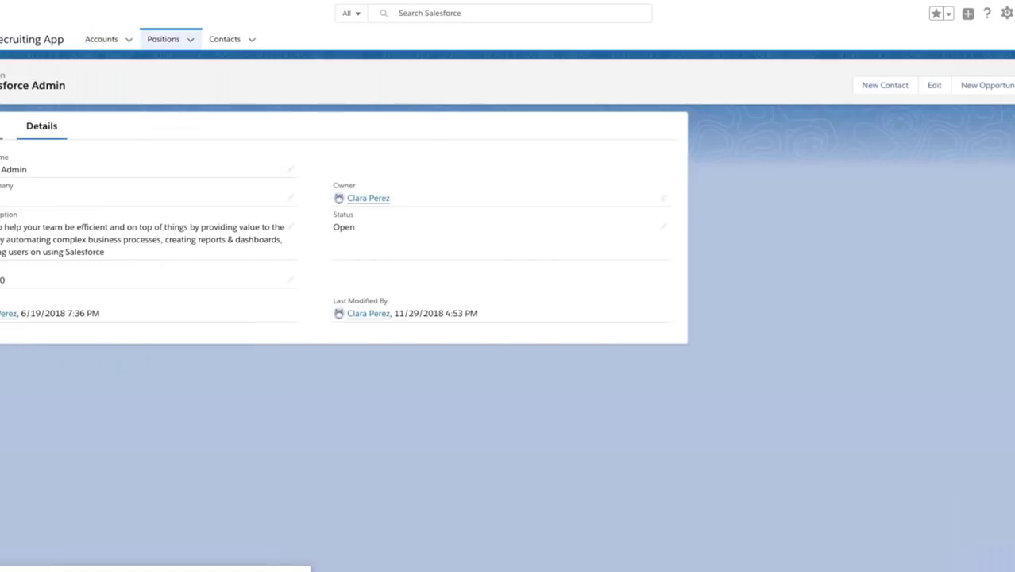
pyautogui.click(2, 125)
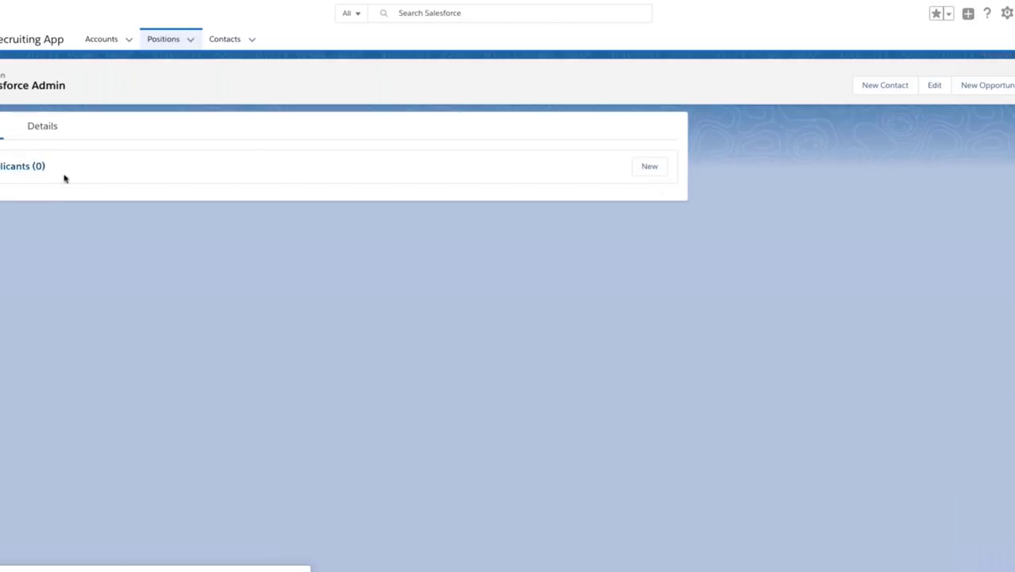
# Create an applicant for the Salesforce Admin position with the contact Astro The Admin and a rating of 5.
pyautogui.click(649, 169)
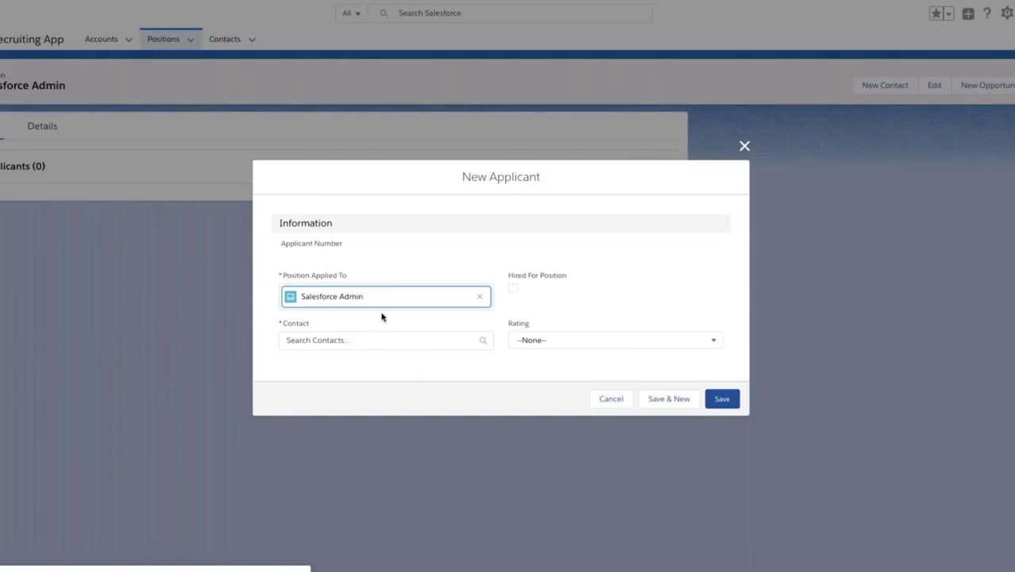
pyautogui.click(364, 342)
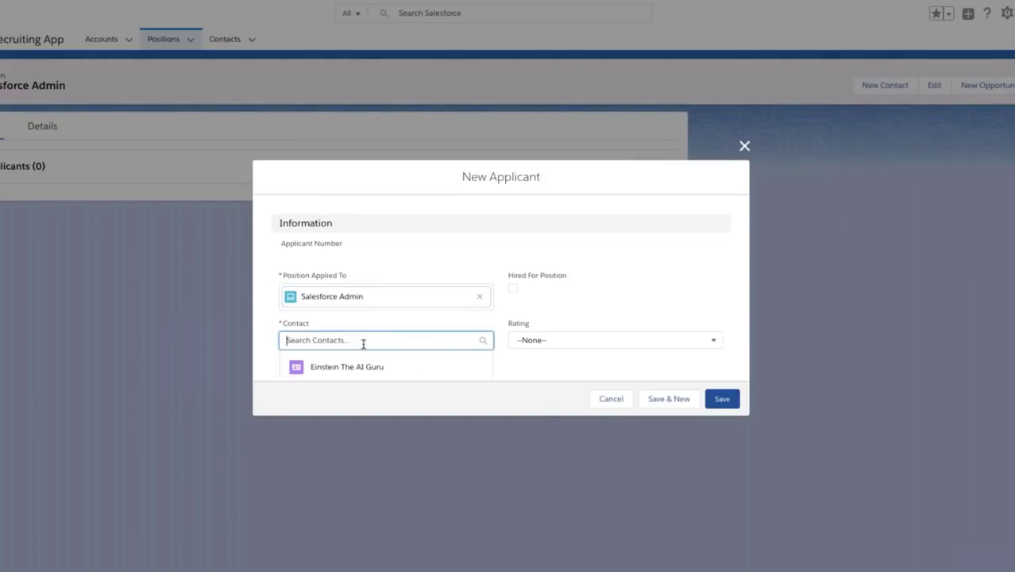
pyautogui.write('Astro')
pyautogui.scroll(-1, 555, 294)
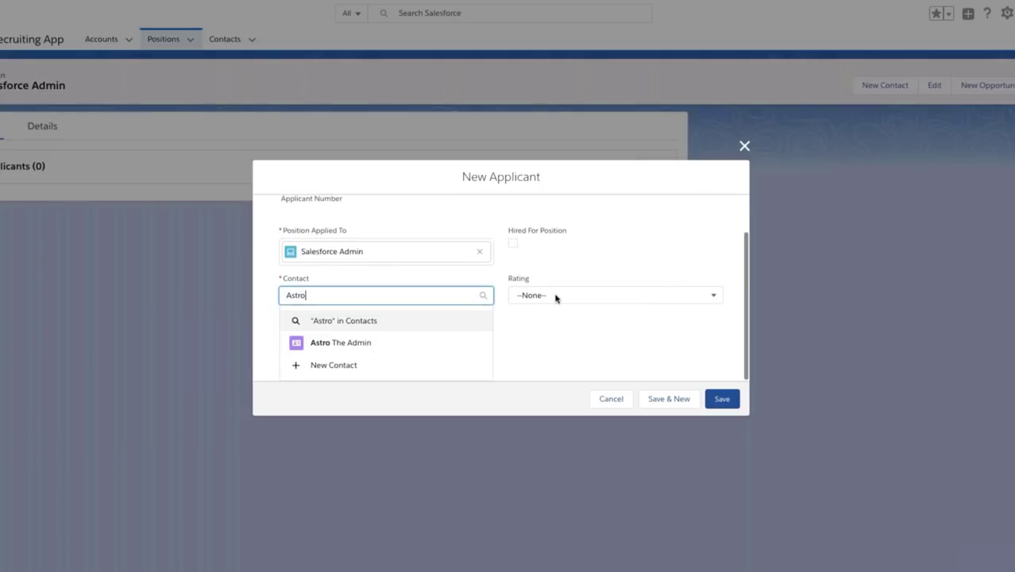
pyautogui.click(403, 343)
pyautogui.click(649, 342)
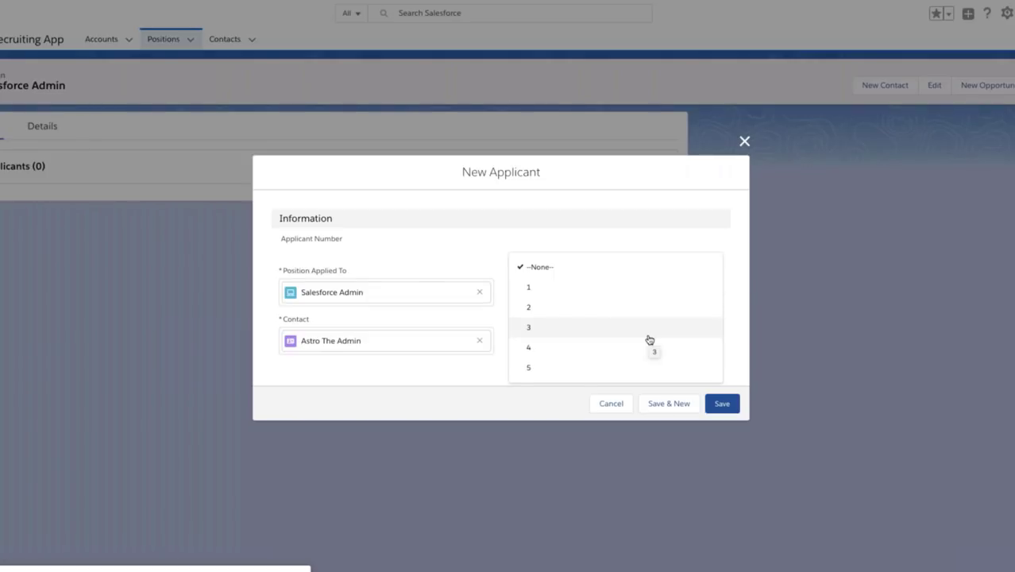
pyautogui.click(586, 373)
pyautogui.click(729, 407)
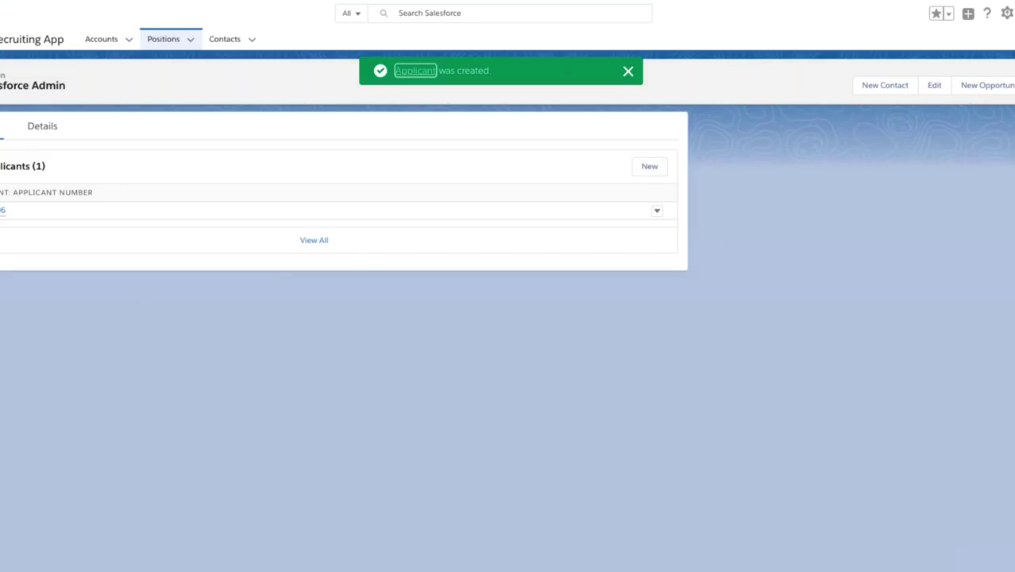
# Open the new applicant record and open the Applicant object's Applicant Layout page layout for editing.
pyautogui.click(3, 210)
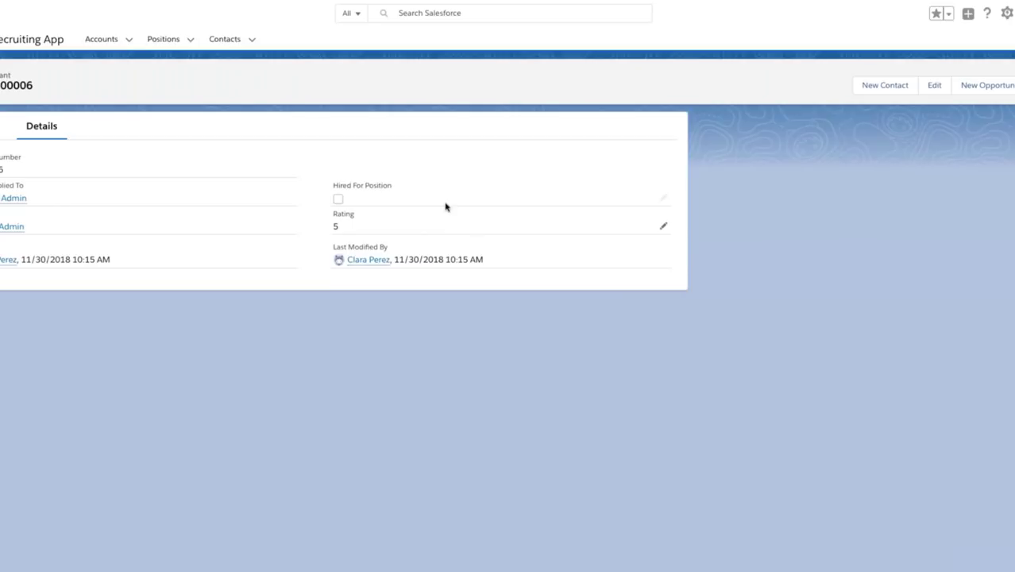
pyautogui.click(1007, 13)
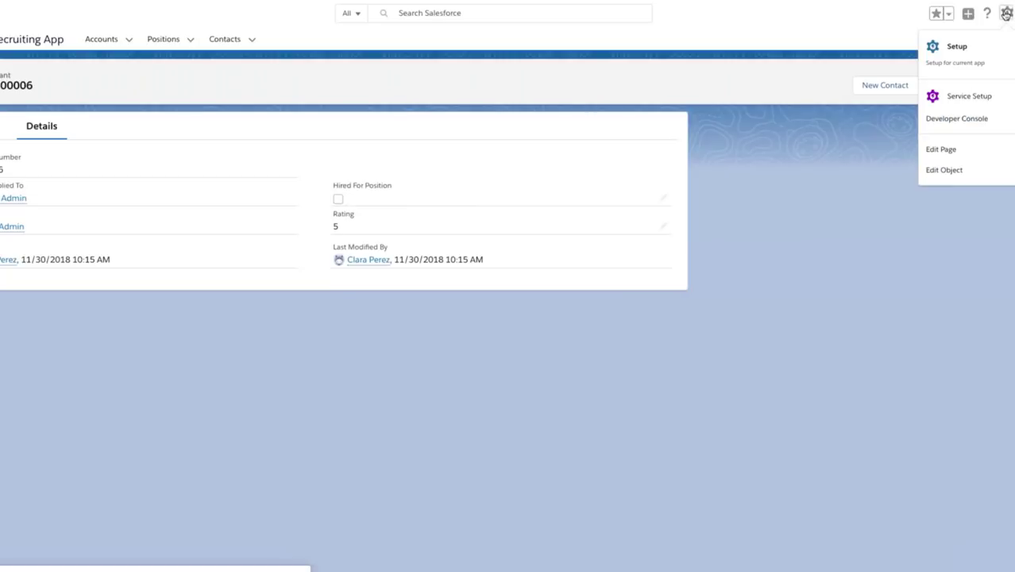
pyautogui.click(944, 171)
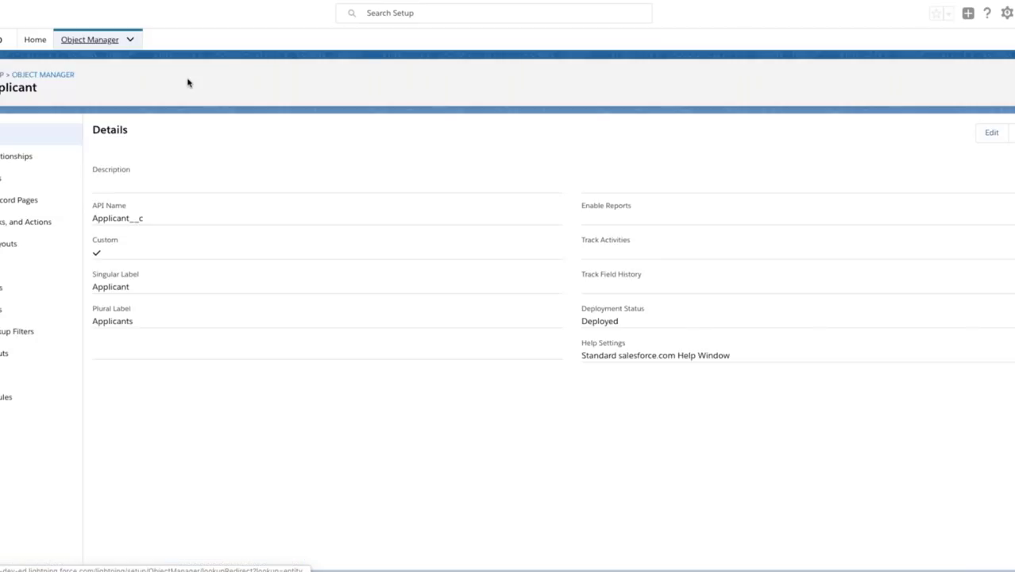
pyautogui.click(40, 178)
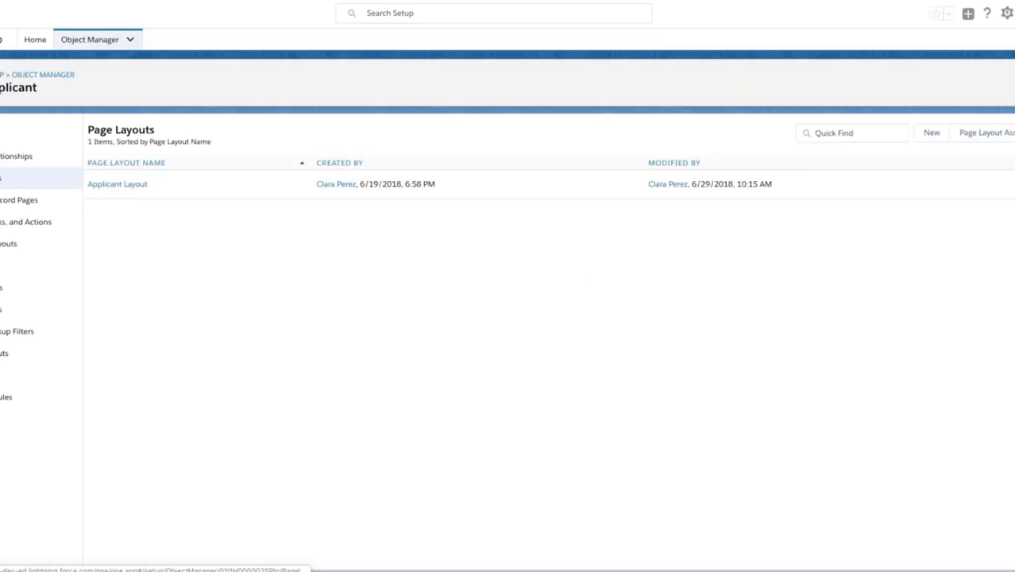
pyautogui.click(136, 183)
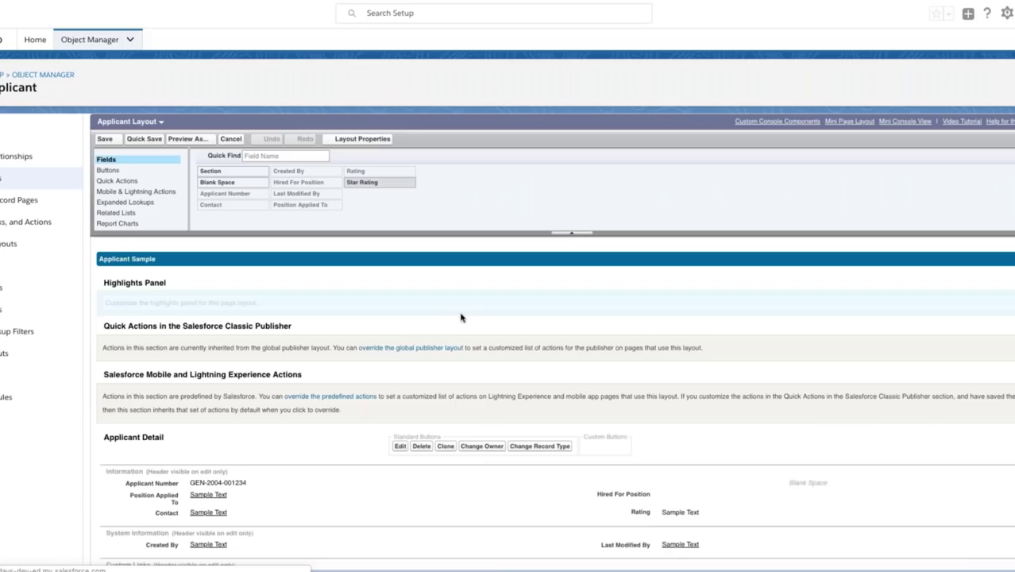
# Add the Star Rating field directly below Rating in the Applicant Layout, save it, and reload the applicant record.
pyautogui.scroll(-3, 639, 370)
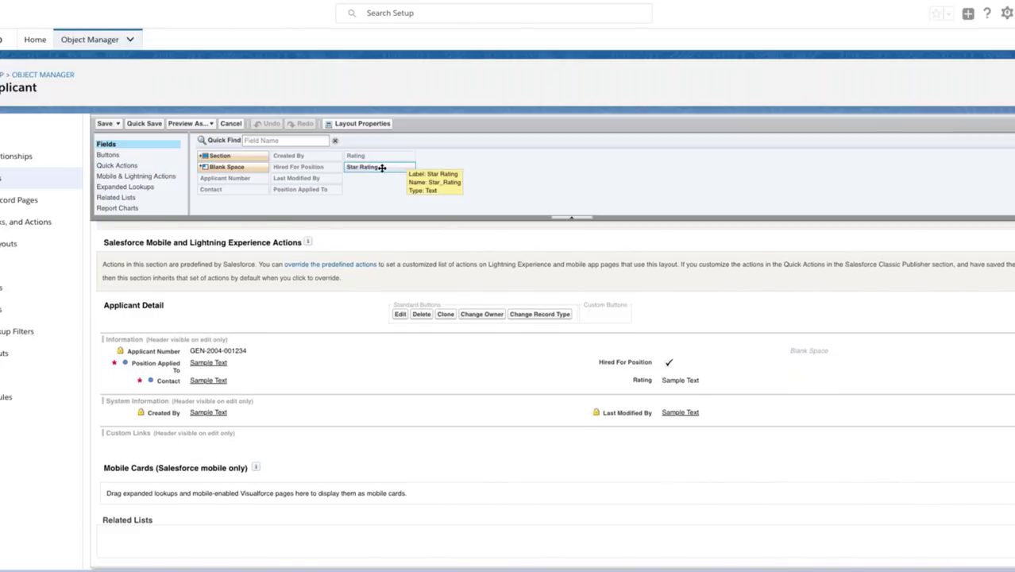
pyautogui.moveTo(378, 168); pyautogui.dragTo(665, 384)
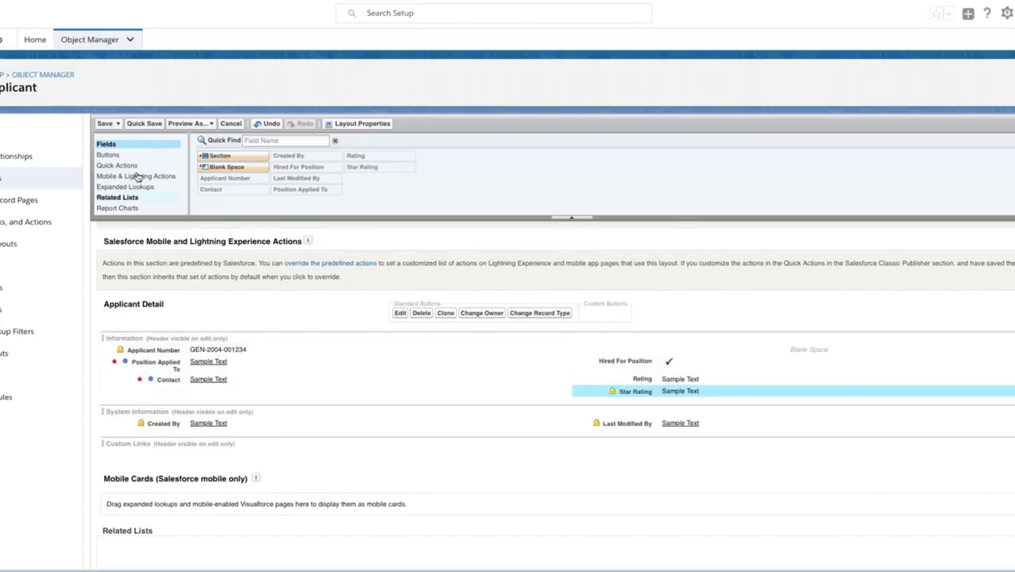
pyautogui.click(147, 124)
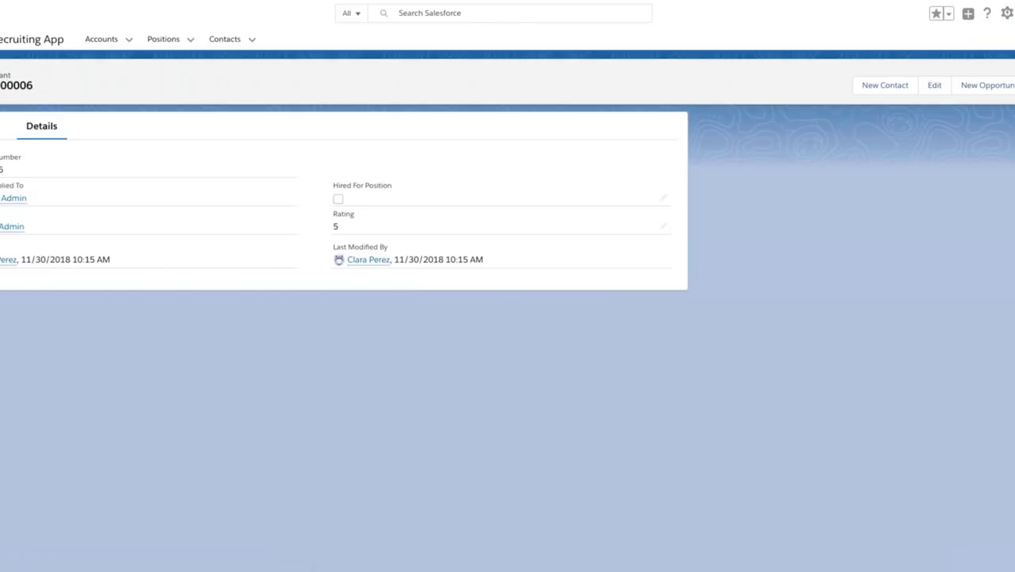
pyautogui.press('F5')
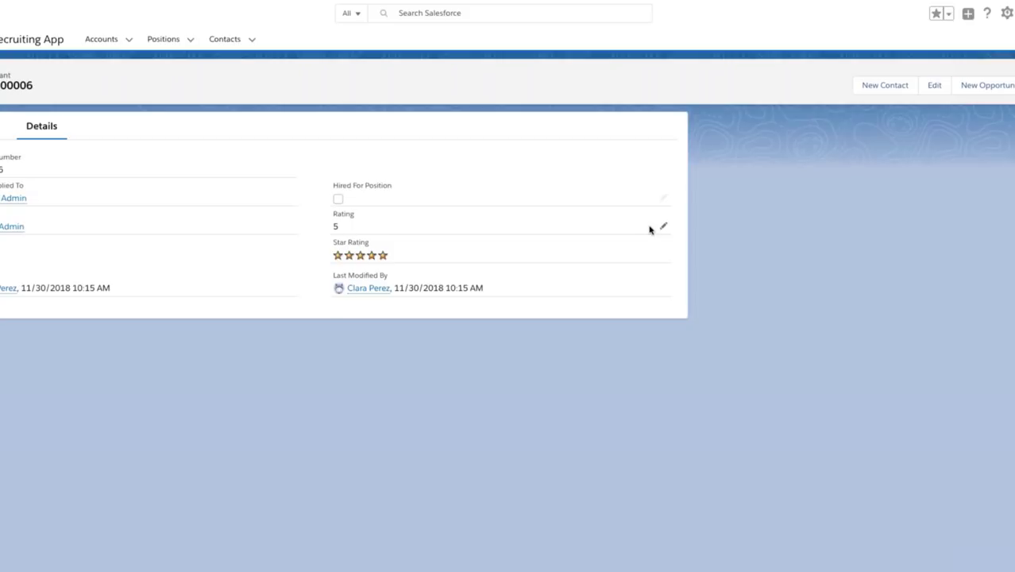
# Change the applicant's Rating to 3 and save the record.
pyautogui.click(662, 227)
pyautogui.click(623, 247)
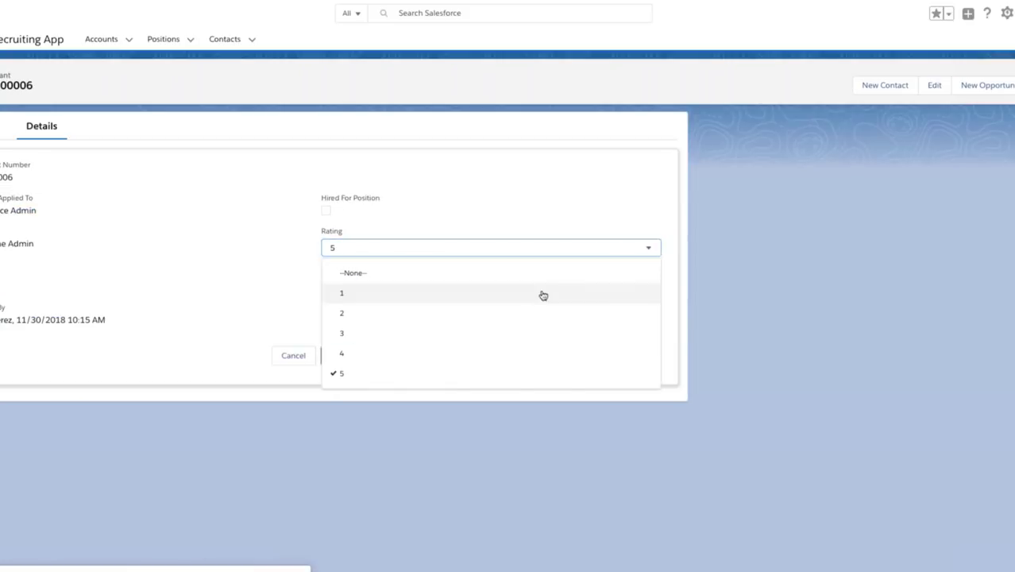
pyautogui.click(491, 336)
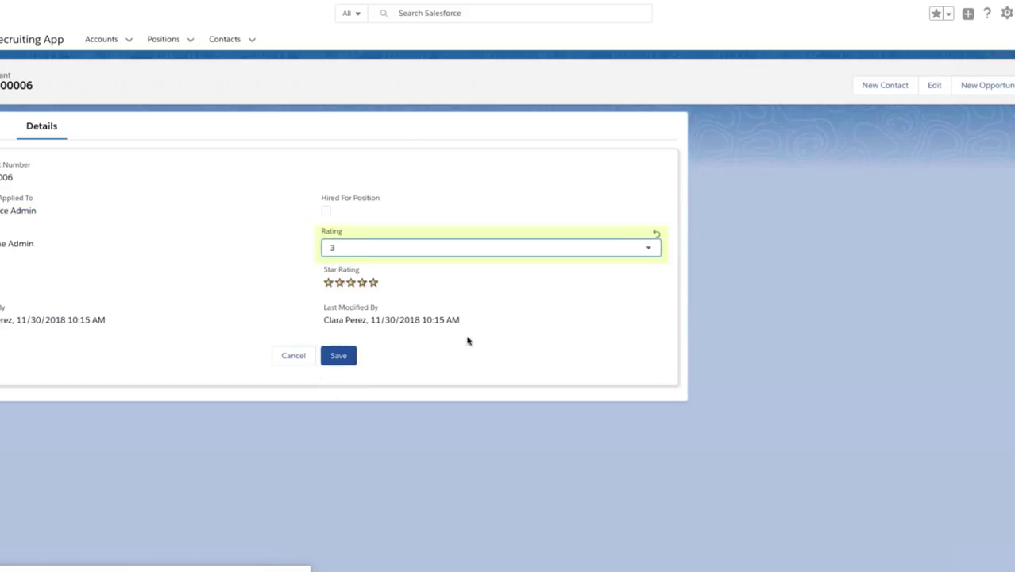
pyautogui.click(335, 358)
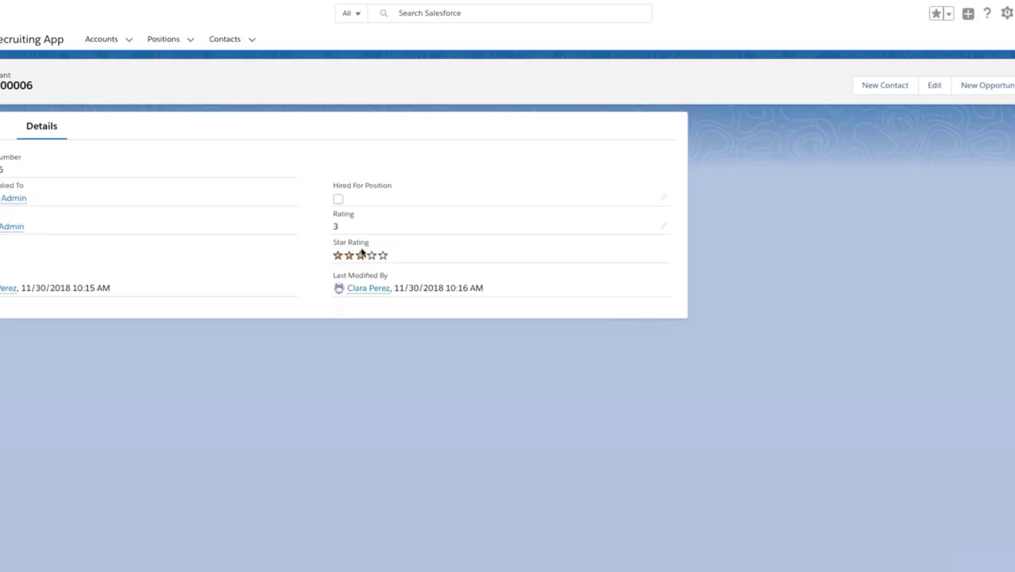
# Set the applicant's Rating back to 5 and save the record.
pyautogui.click(665, 229)
pyautogui.click(615, 251)
pyautogui.click(415, 372)
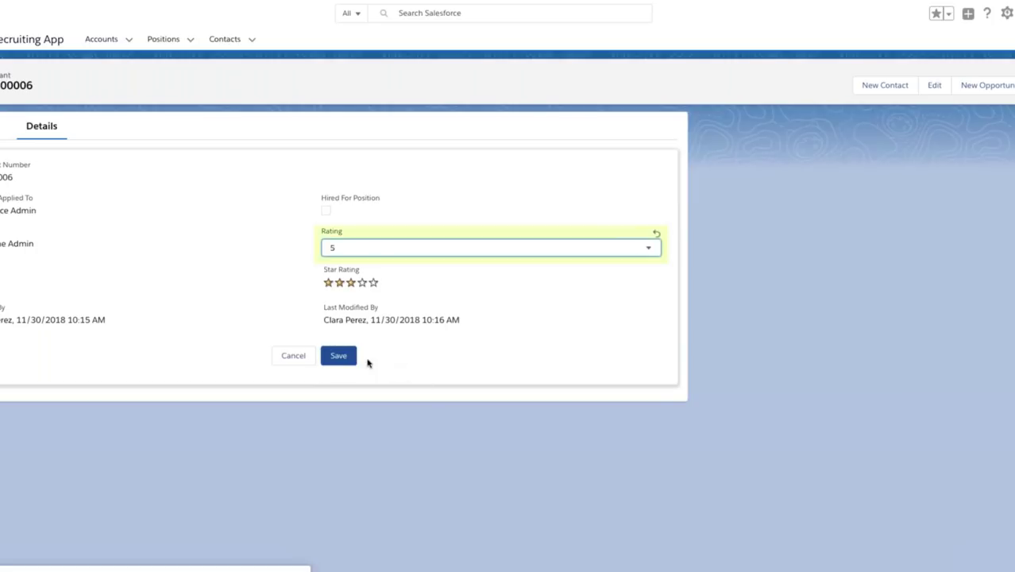
pyautogui.click(338, 356)
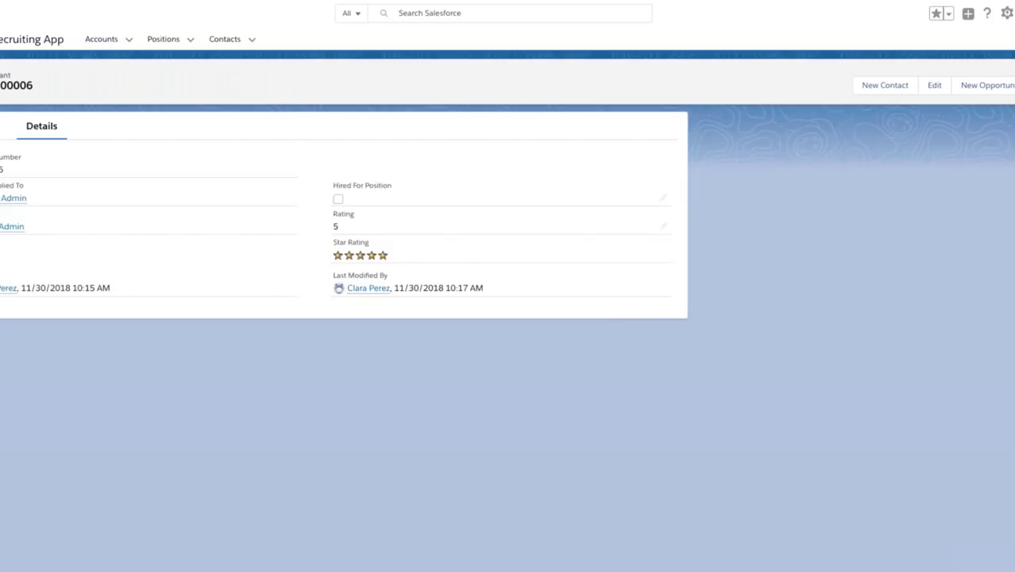
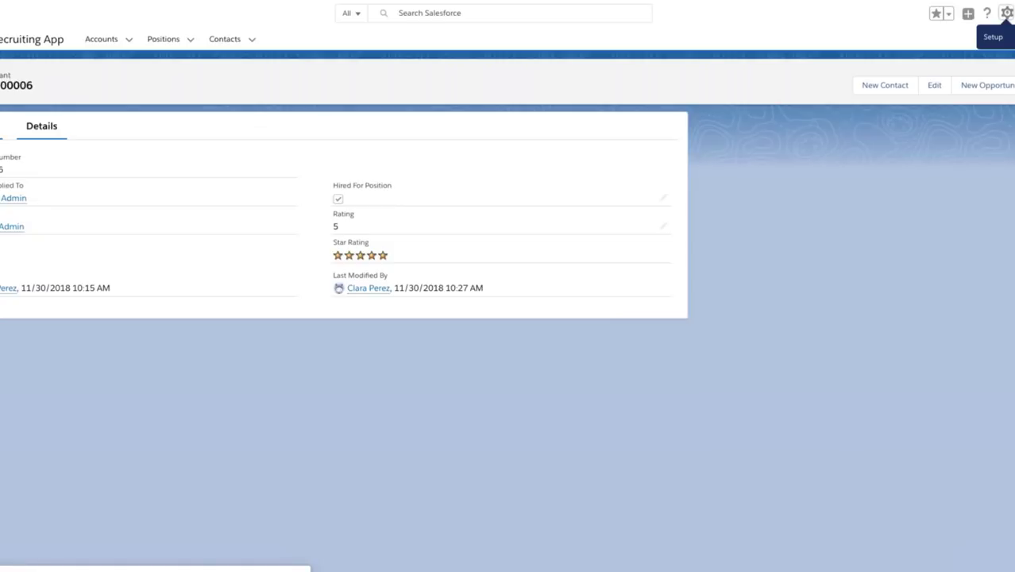
# Open the related Applicants list of Acme Inc.'s Sr. Salesforce Developer position from the account record.
pyautogui.click(1, 125)
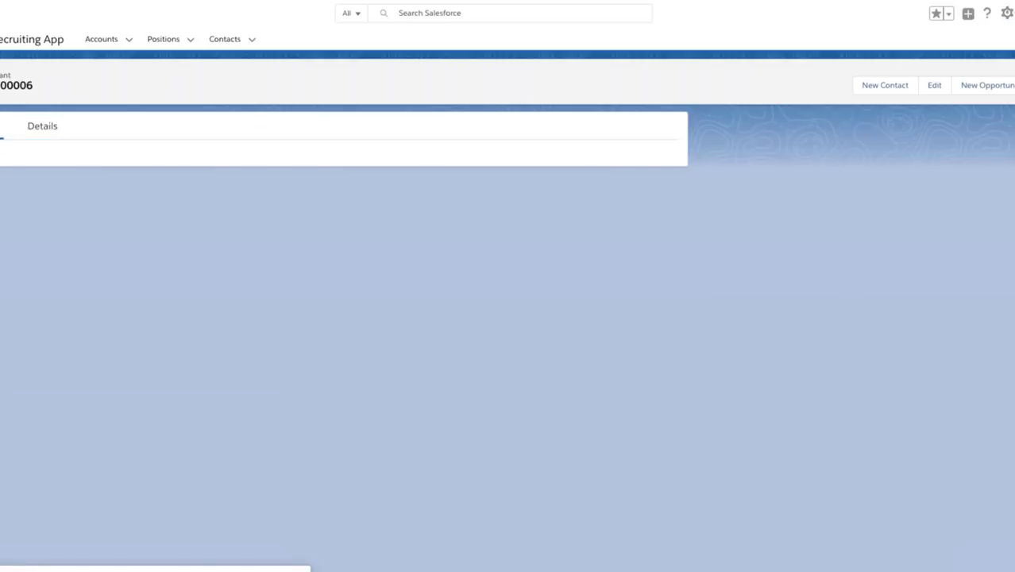
pyautogui.click(101, 40)
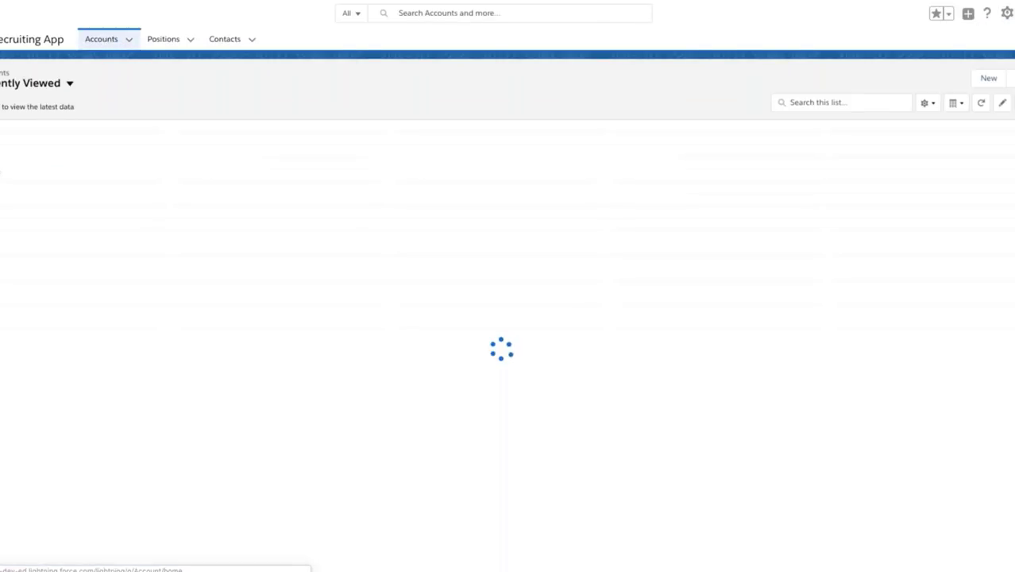
pyautogui.click(15, 149)
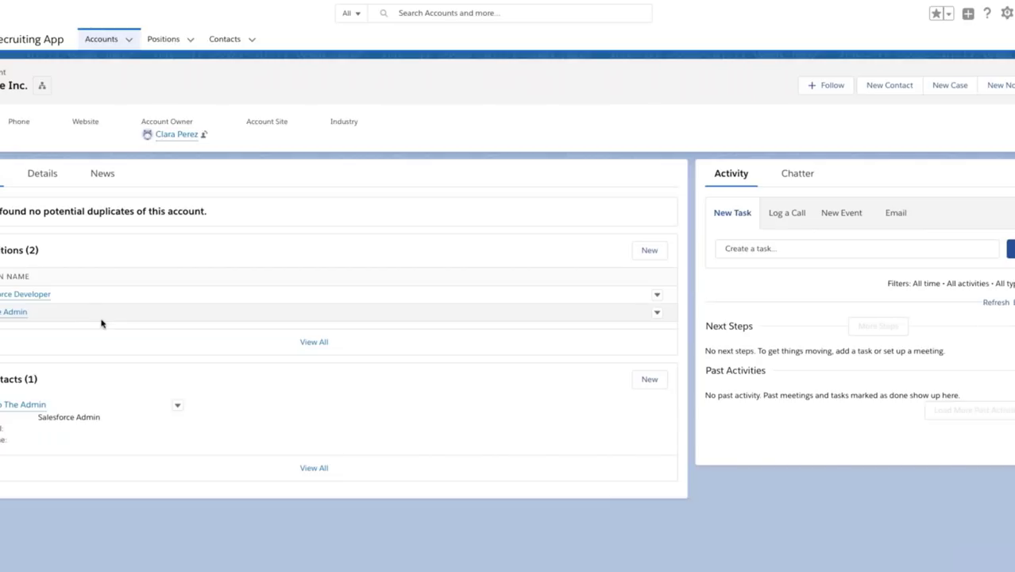
pyautogui.moveTo(28, 293)
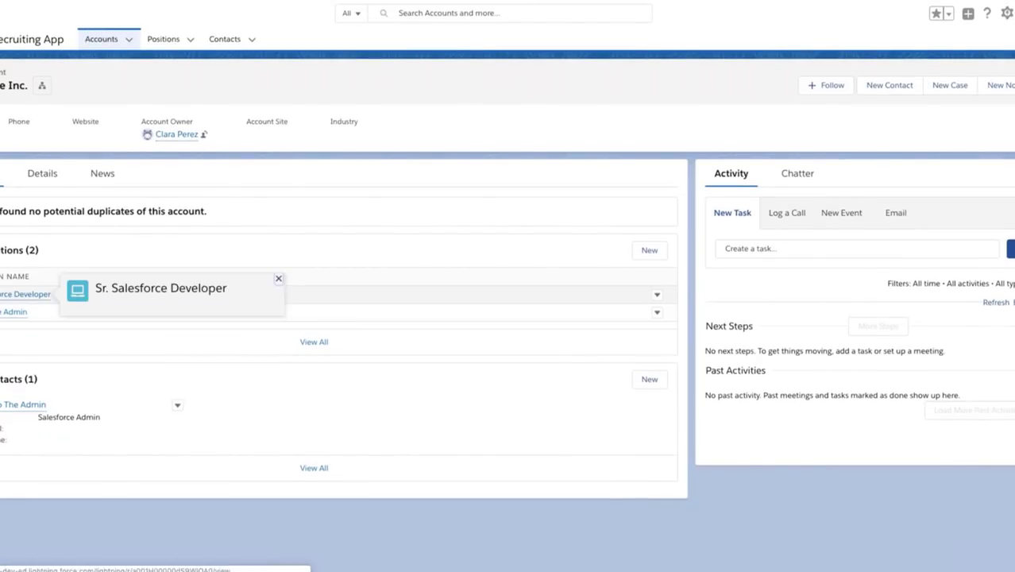
pyautogui.click(4, 296)
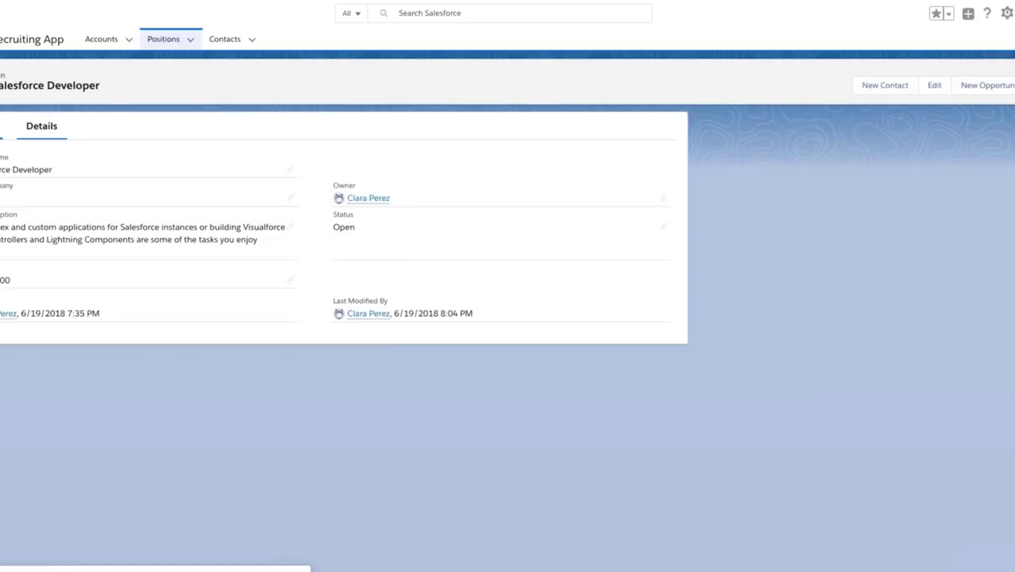
pyautogui.click(3, 129)
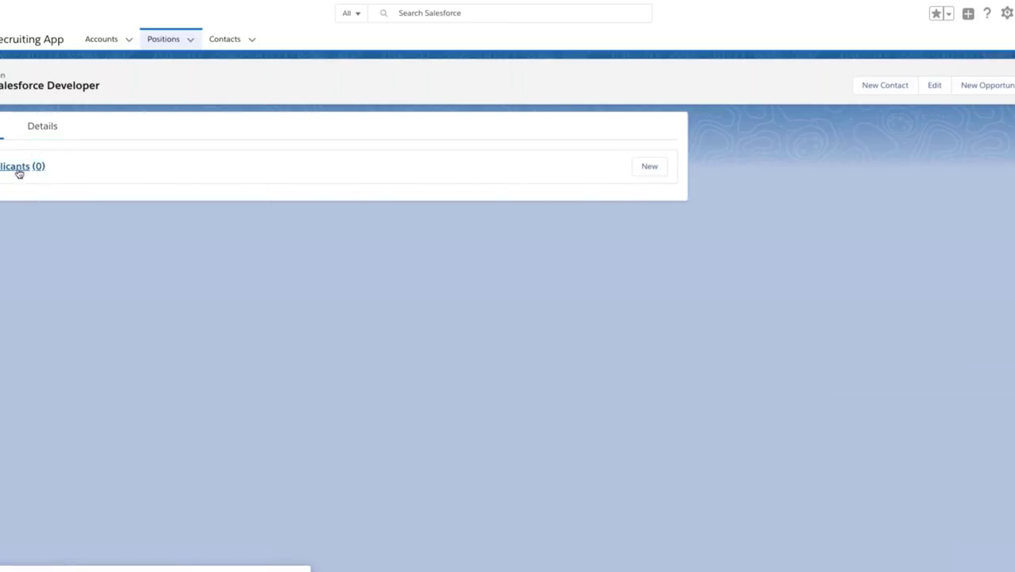
# Create an applicant for the Sr. Salesforce Developer position with the contact Codey The Developer and a rating of 5.
pyautogui.click(645, 168)
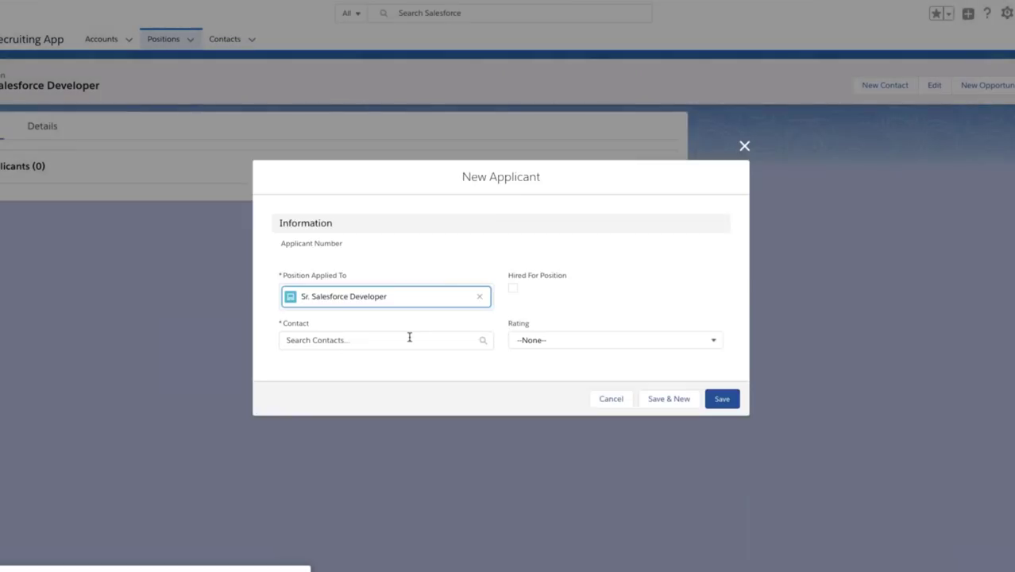
pyautogui.click(408, 339)
pyautogui.write('code')
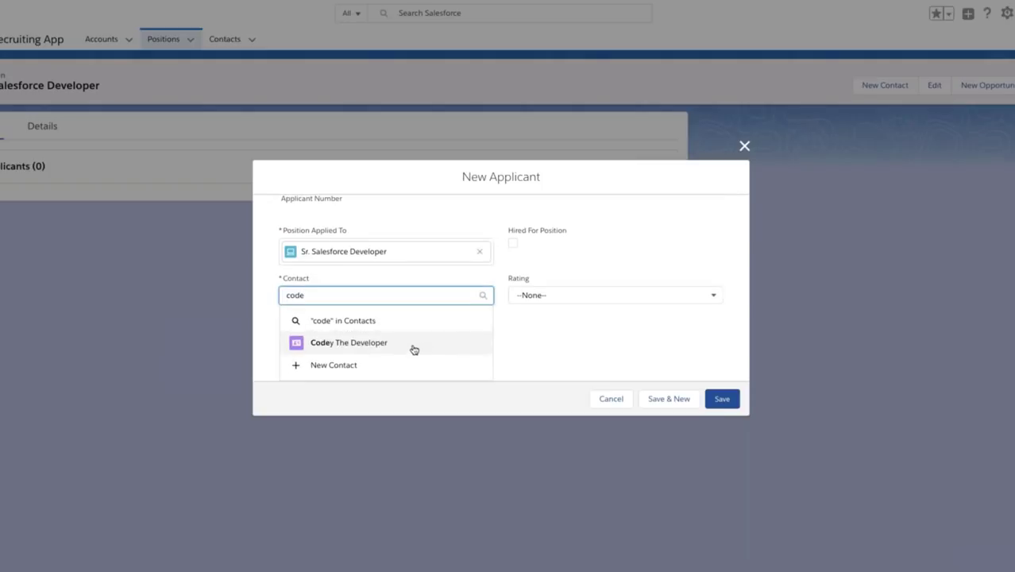
pyautogui.click(413, 346)
pyautogui.click(632, 335)
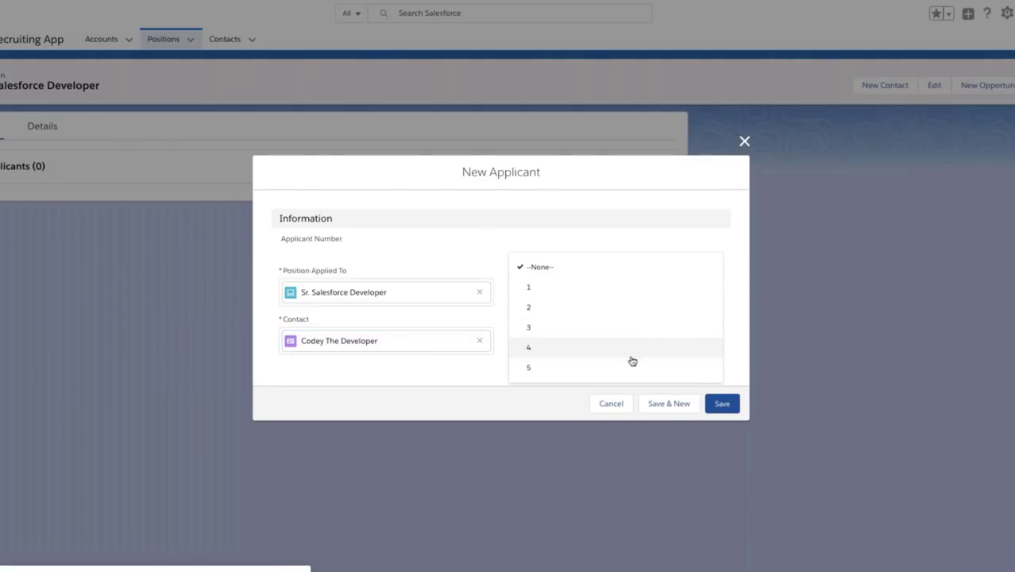
pyautogui.click(632, 368)
pyautogui.click(732, 403)
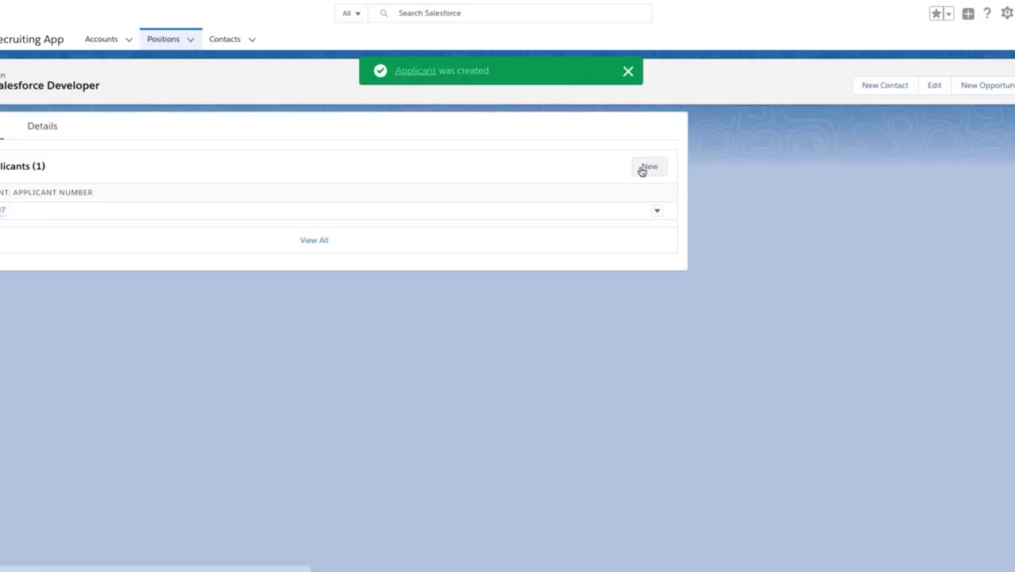
# Start a new applicant for the Sr. Salesforce Developer position and choose Einstein The AI Guru as the contact.
pyautogui.click(650, 167)
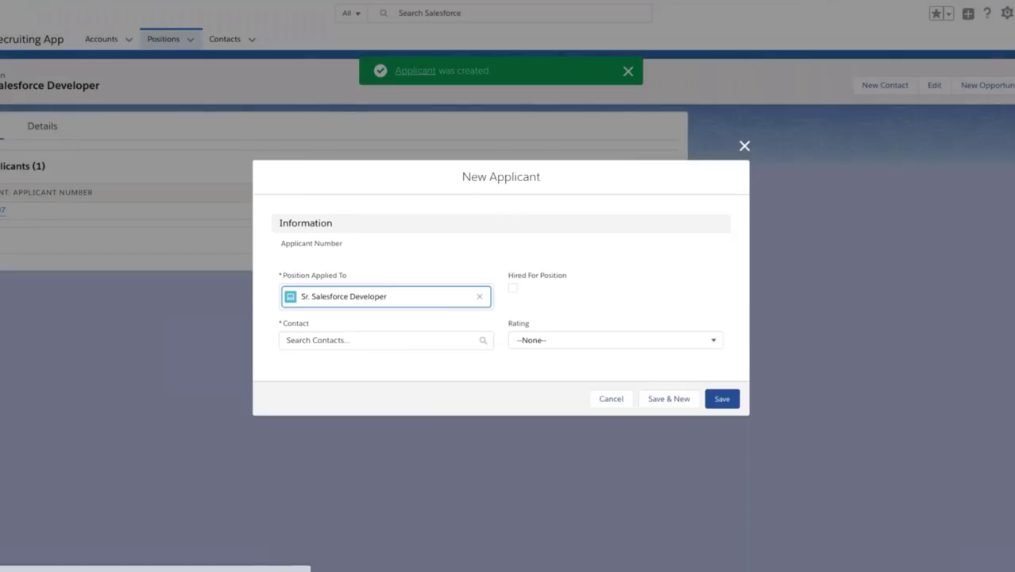
pyautogui.click(388, 339)
pyautogui.write('eis')
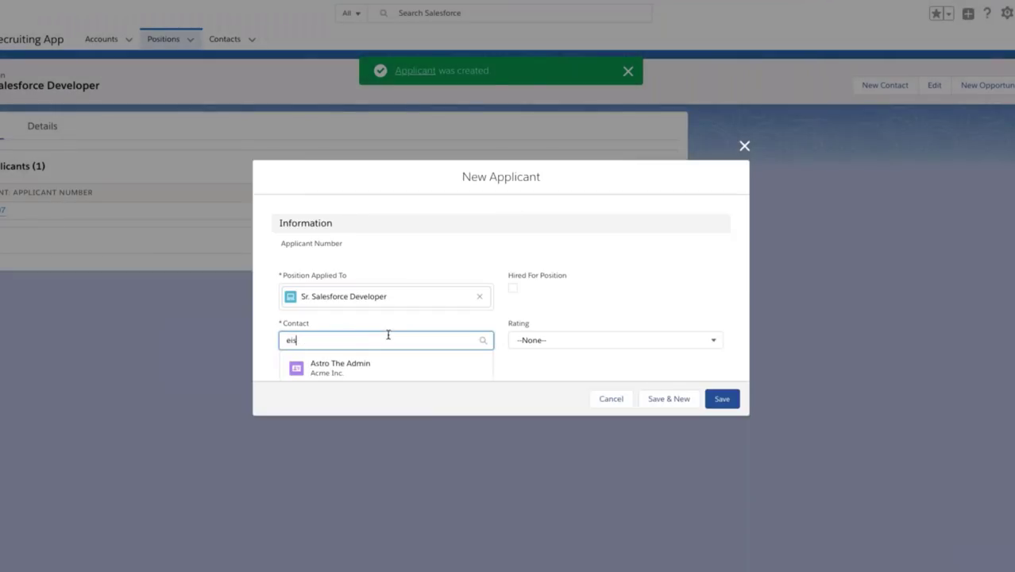
pyautogui.press('Return')
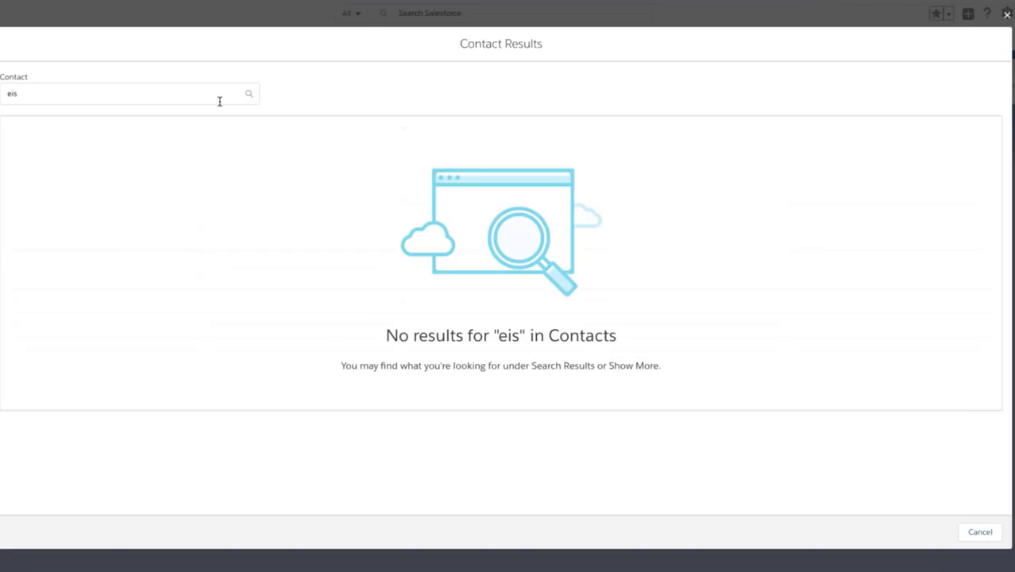
pyautogui.click(220, 99)
pyautogui.press('Left')
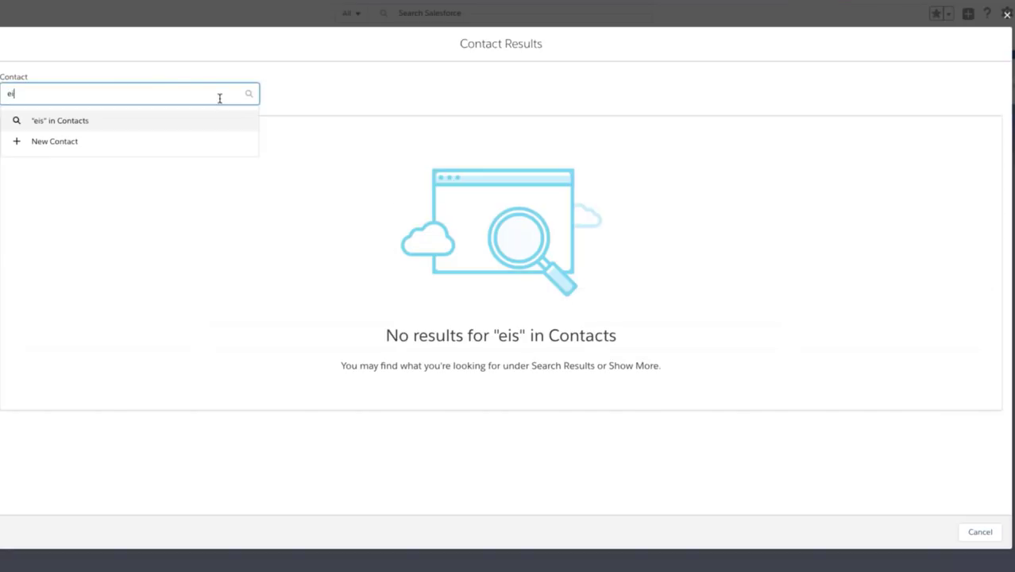
pyautogui.write('ns')
pyautogui.click(73, 191)
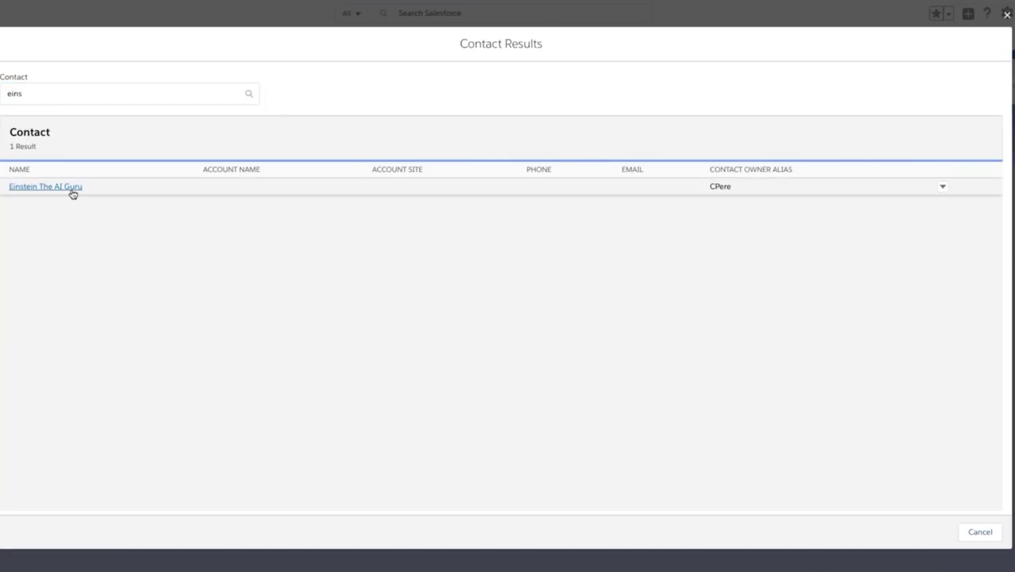
pyautogui.click(68, 190)
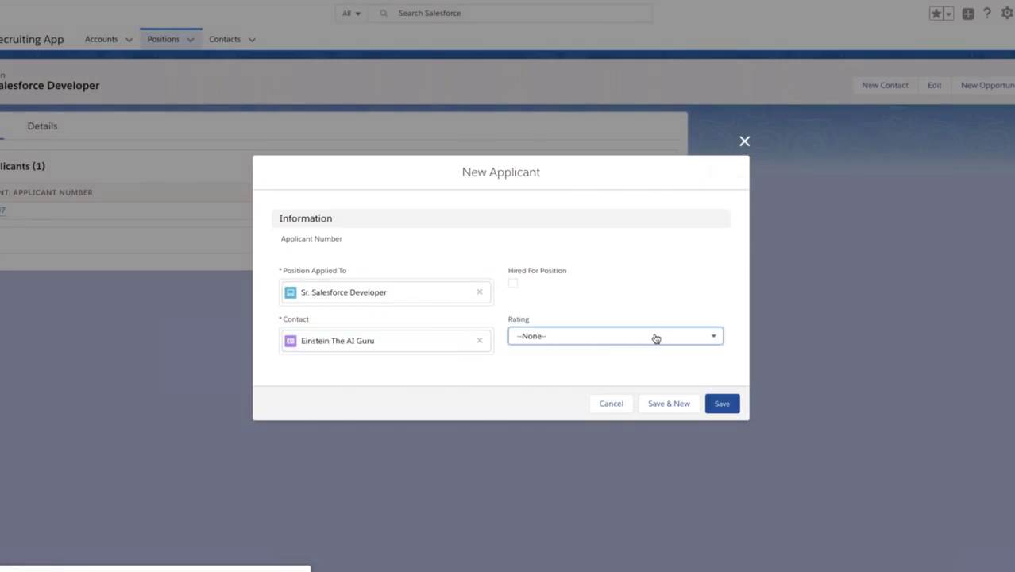
# Save the new applicant with a Rating of 3 and show the position's details.
pyautogui.click(654, 337)
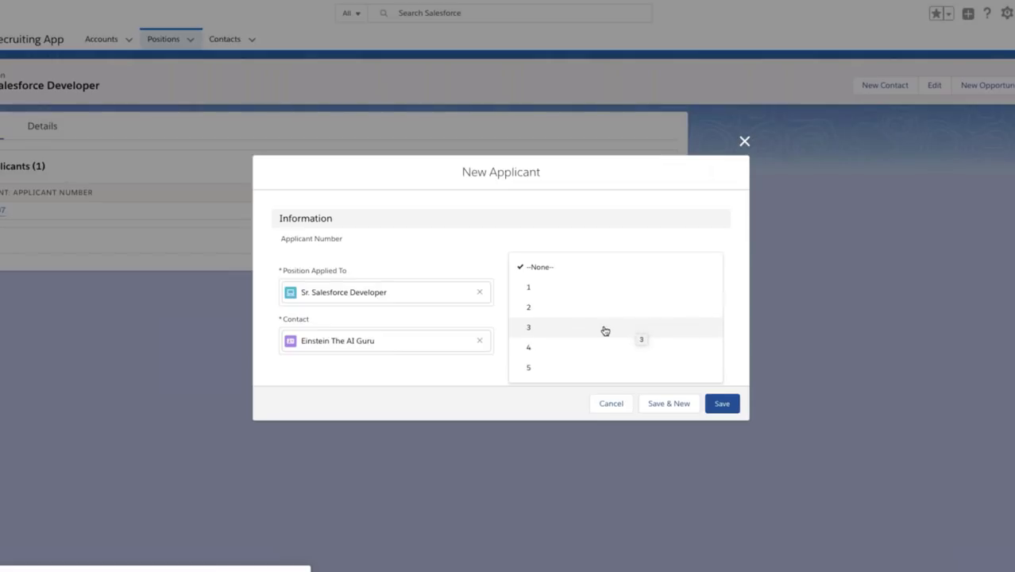
pyautogui.click(538, 333)
pyautogui.click(722, 405)
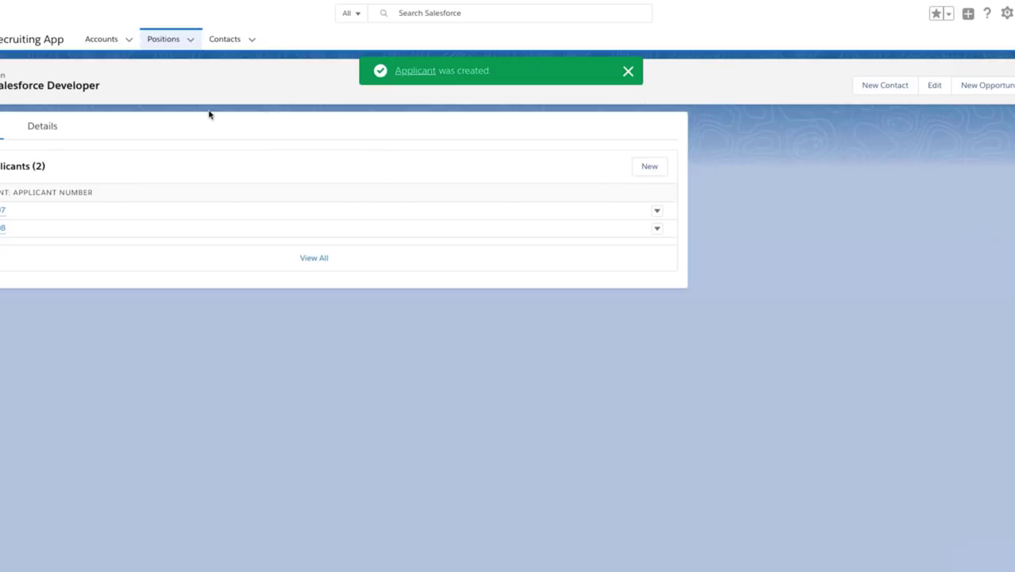
pyautogui.click(43, 131)
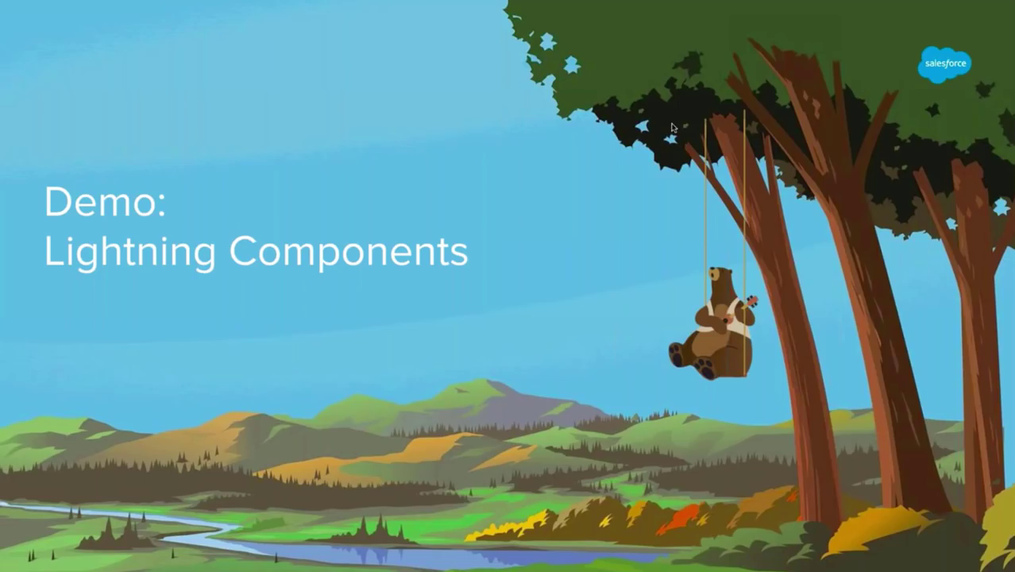
pyautogui.press('Right')
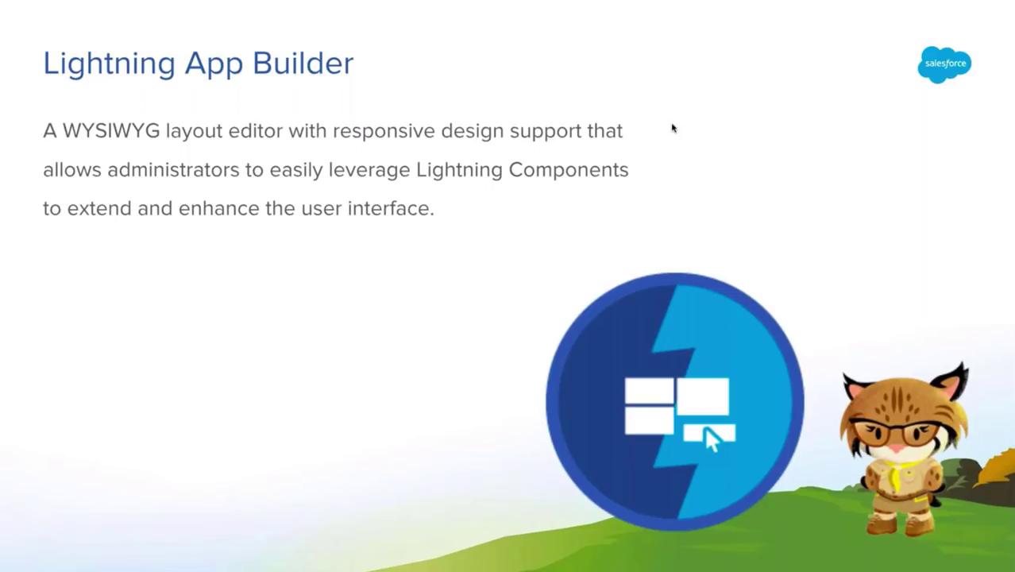
pyautogui.press('Right')
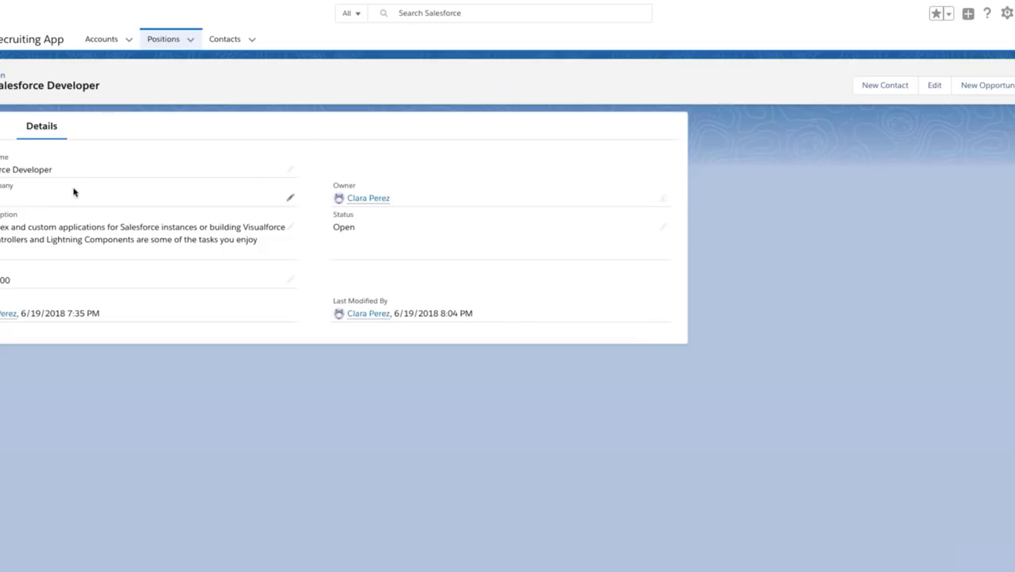
# Add the TopTenApplicants component to the sidebar region of the Position record page, save the page and return to the record.
pyautogui.click(1007, 13)
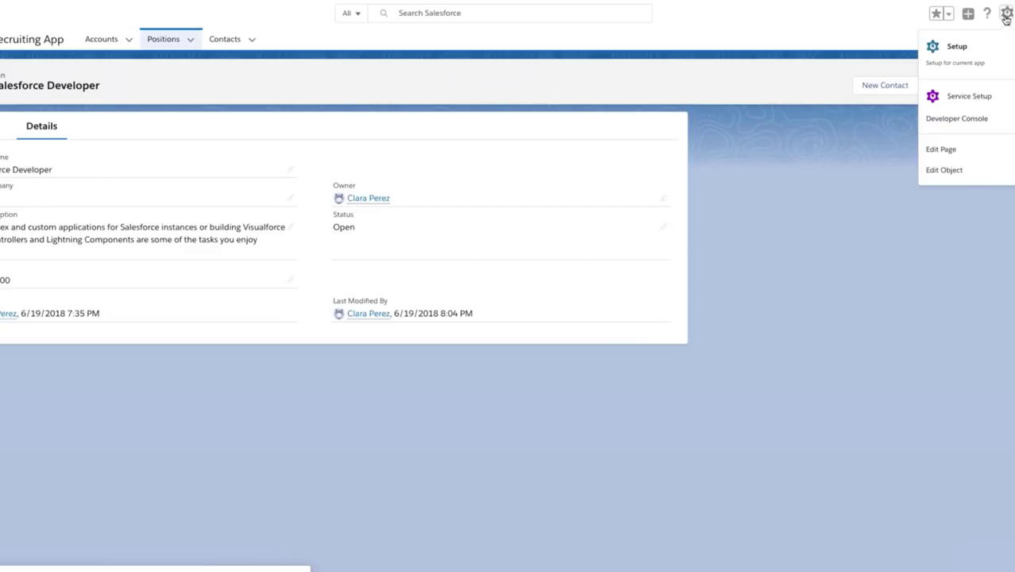
pyautogui.click(938, 151)
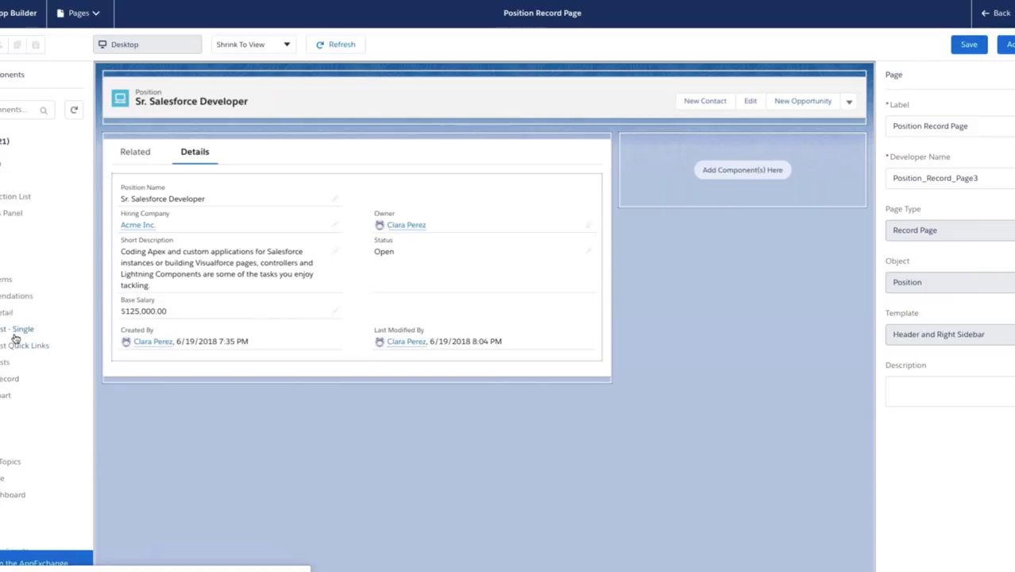
pyautogui.scroll(-2, 24, 334)
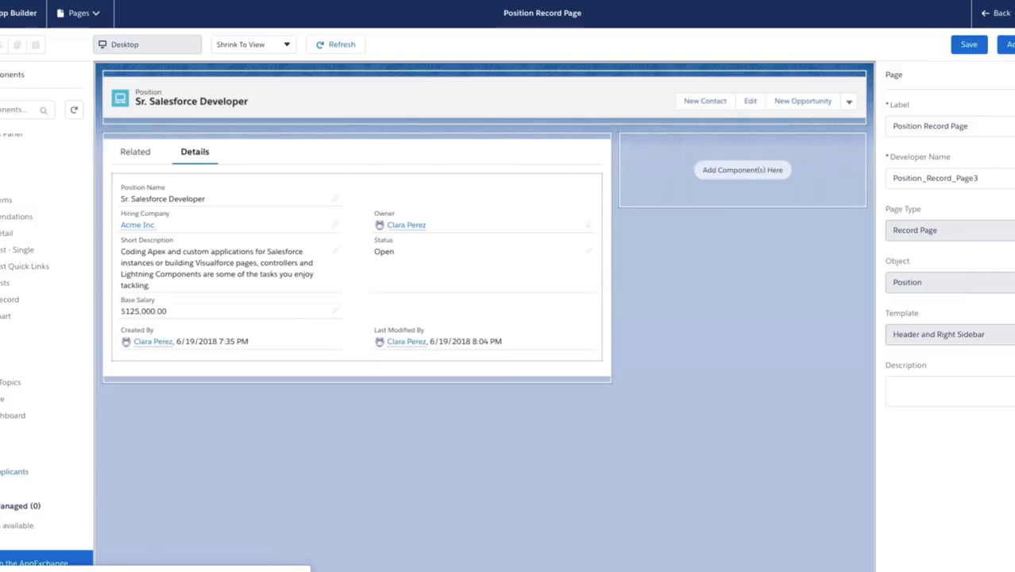
pyautogui.moveTo(13, 471); pyautogui.dragTo(742, 164)
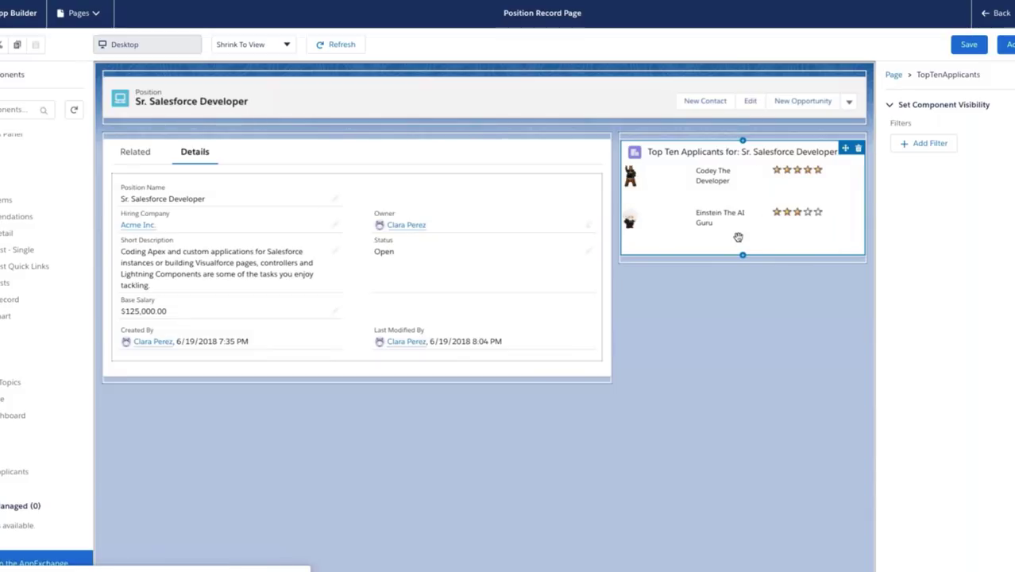
pyautogui.click(970, 45)
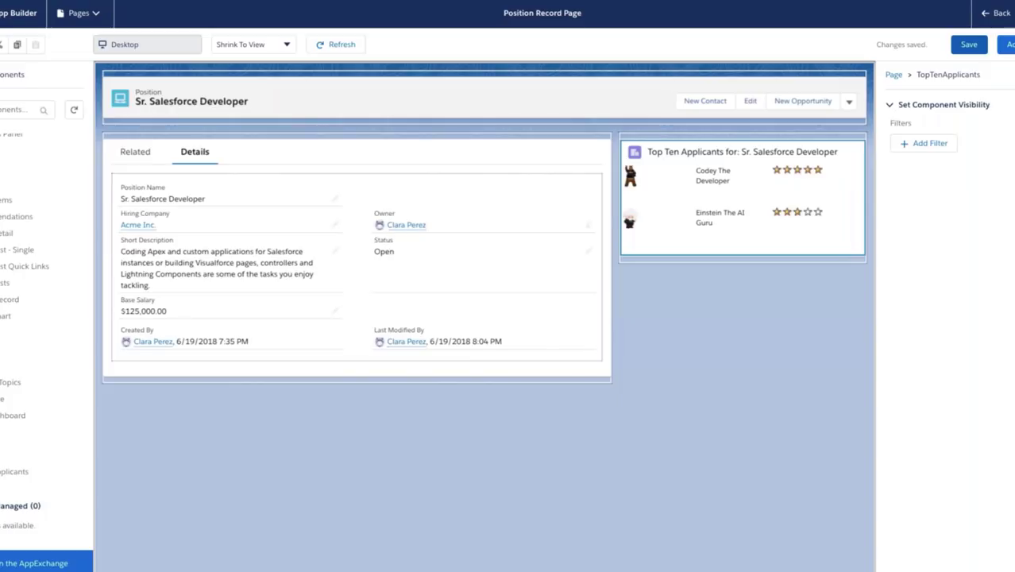
pyautogui.click(991, 16)
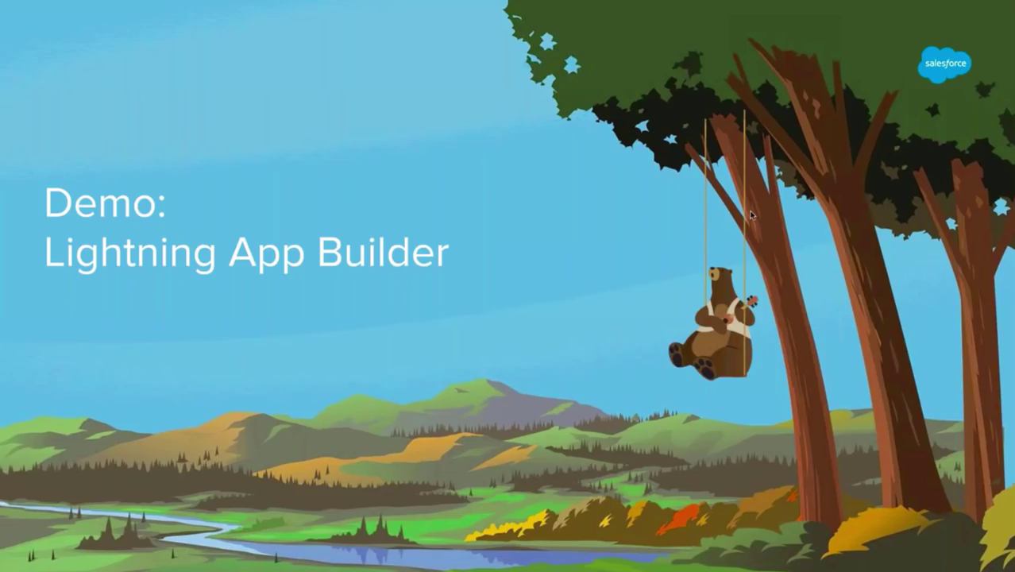
pyautogui.press('Right')
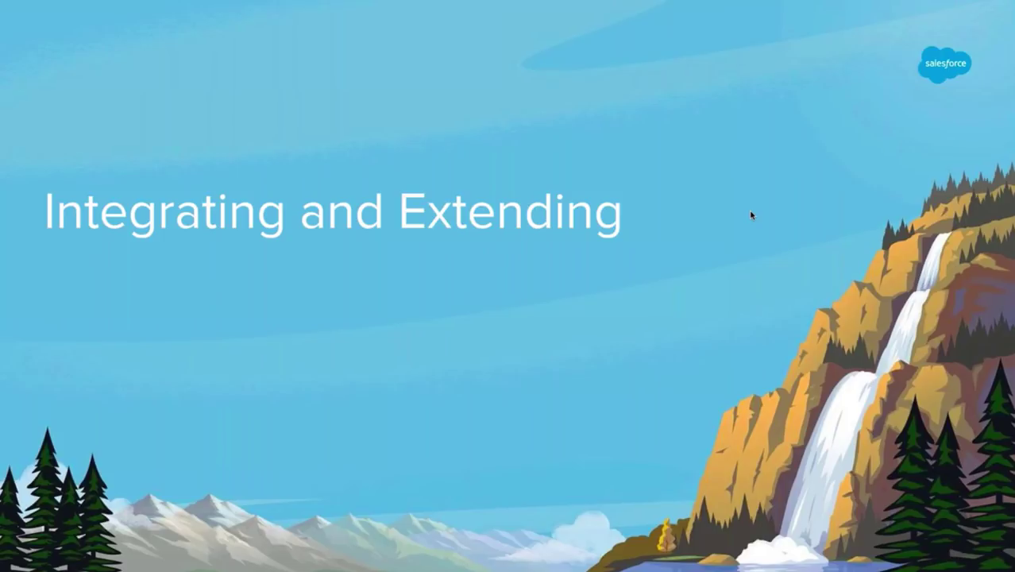
pyautogui.press('Right')
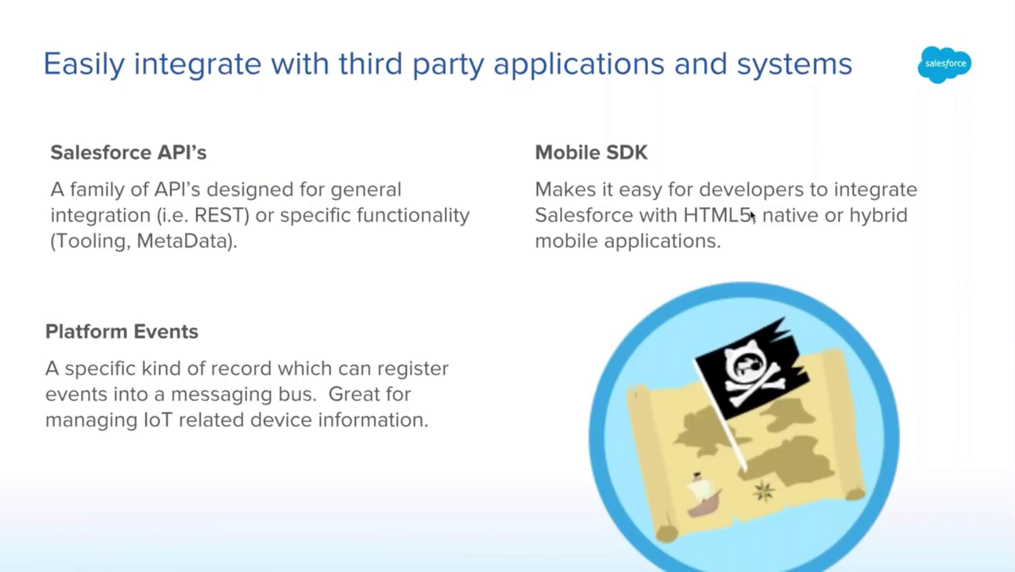
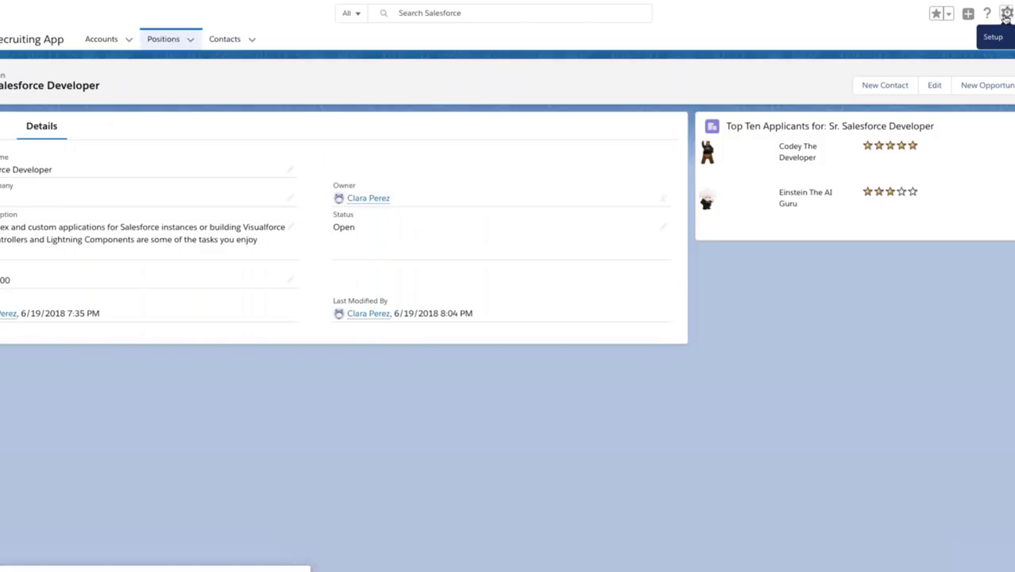
# Start a new custom field of type Formula on the Account object in Setup.
pyautogui.click(1006, 16)
pyautogui.click(1006, 14)
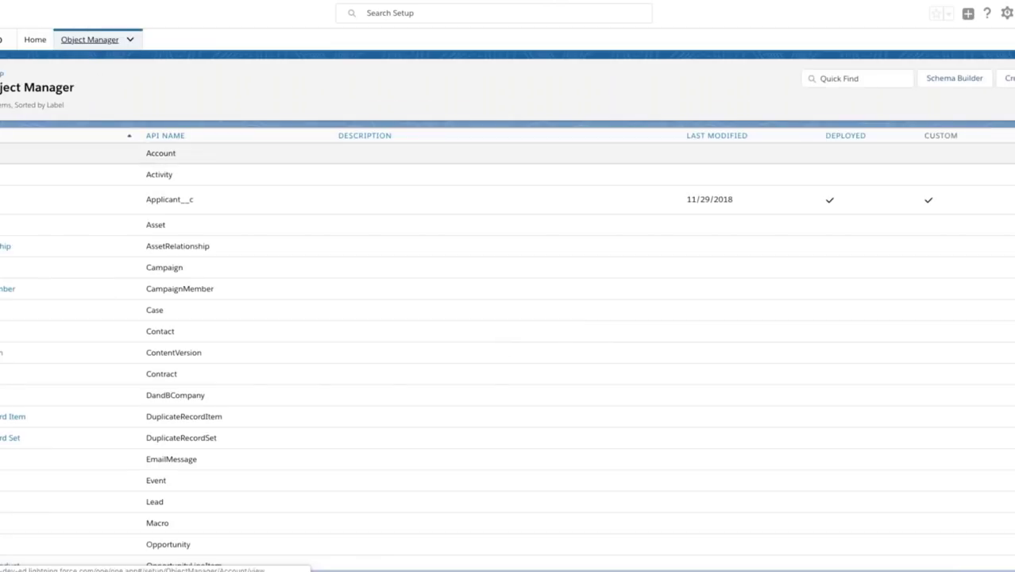
pyautogui.click(1, 153)
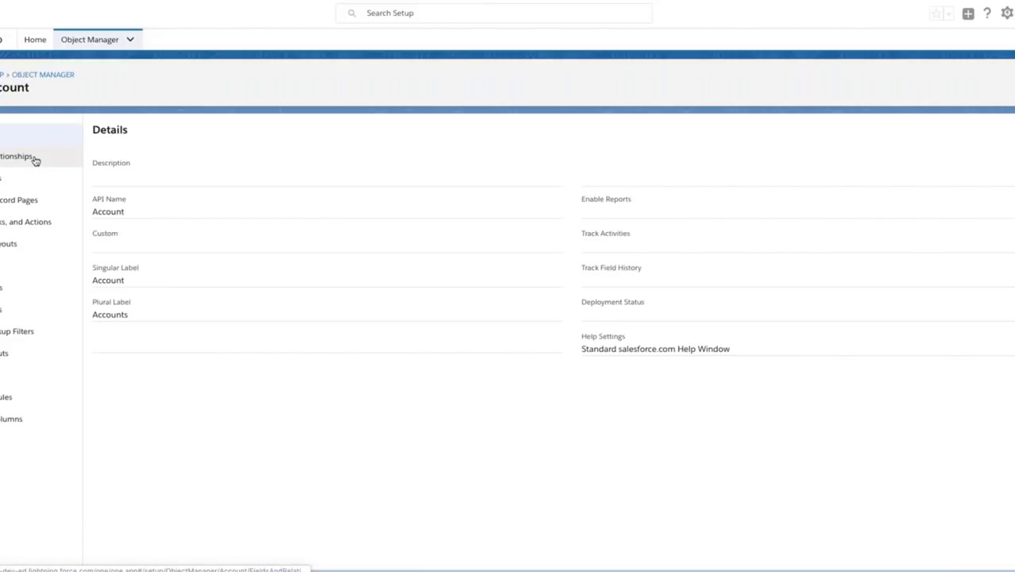
pyautogui.click(32, 157)
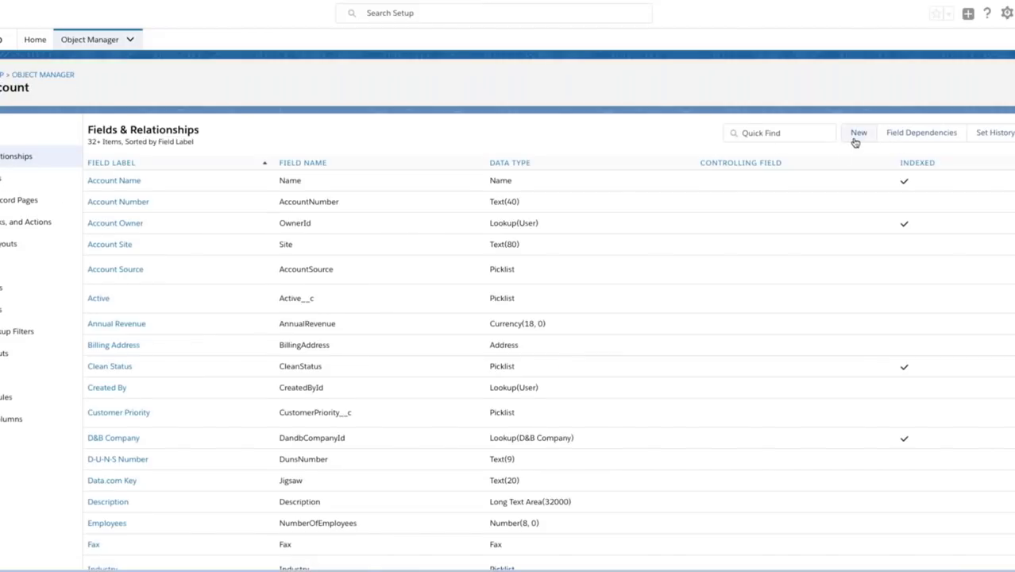
pyautogui.click(858, 135)
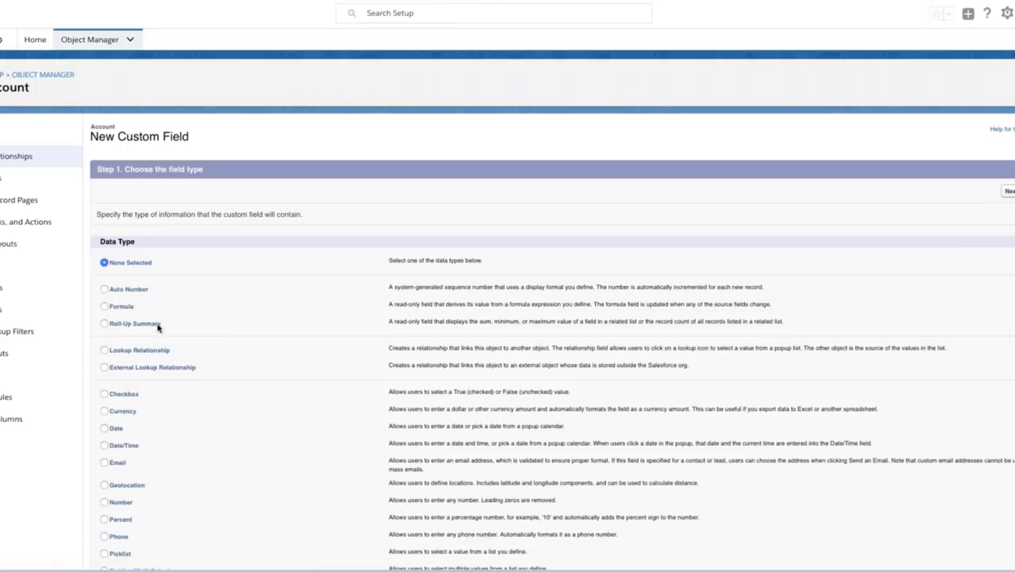
pyautogui.click(110, 306)
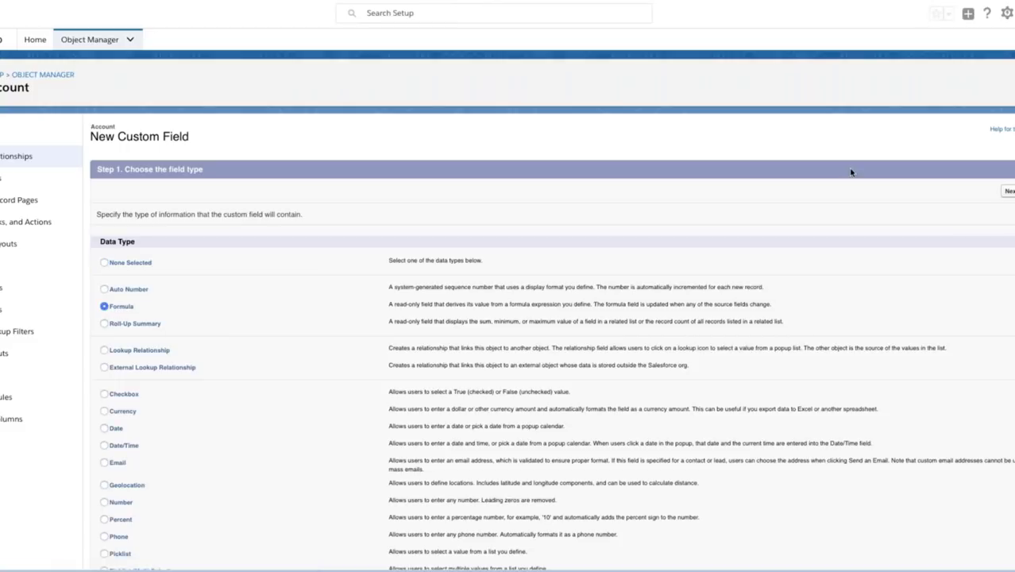
pyautogui.click(1008, 195)
# Give the formula field the label and name Test, choose Text as its return type and proceed to the formula editor.
pyautogui.write('Test')
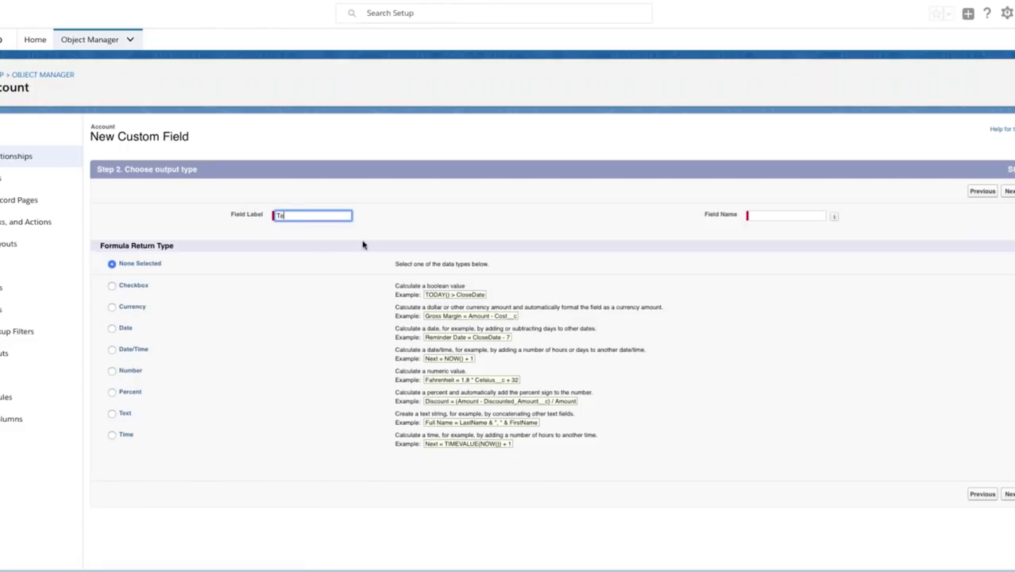
pyautogui.click(794, 215)
pyautogui.write('tes')
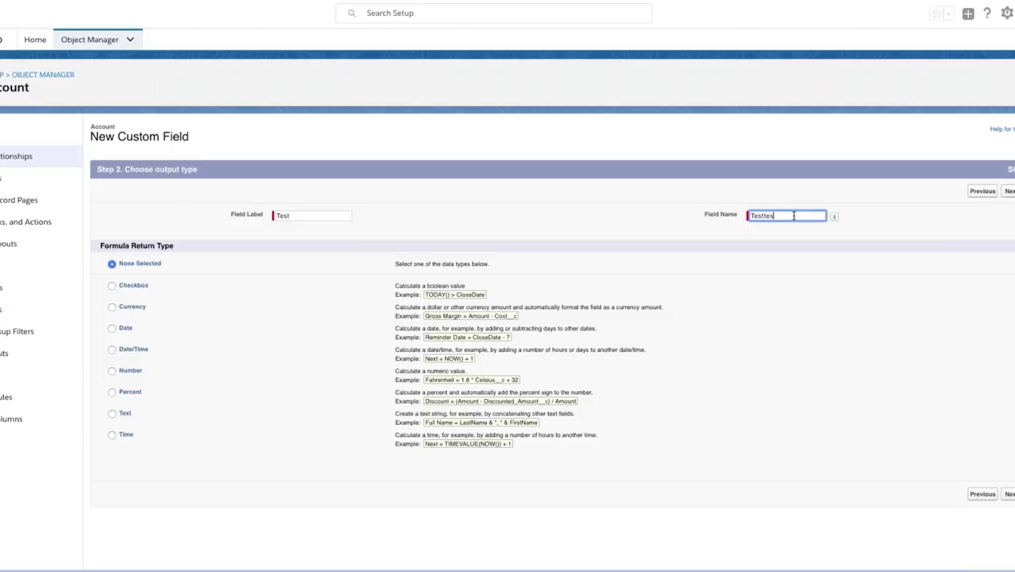
pyautogui.press('BackSpace')
pyautogui.press('BackSpace')
pyautogui.press('BackSpace')
pyautogui.click(257, 334)
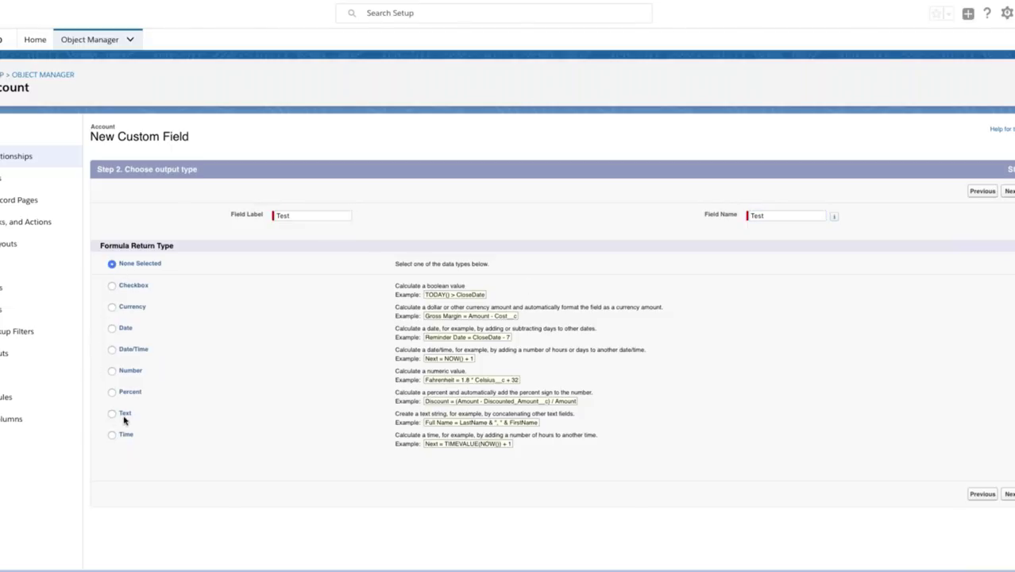
pyautogui.click(126, 415)
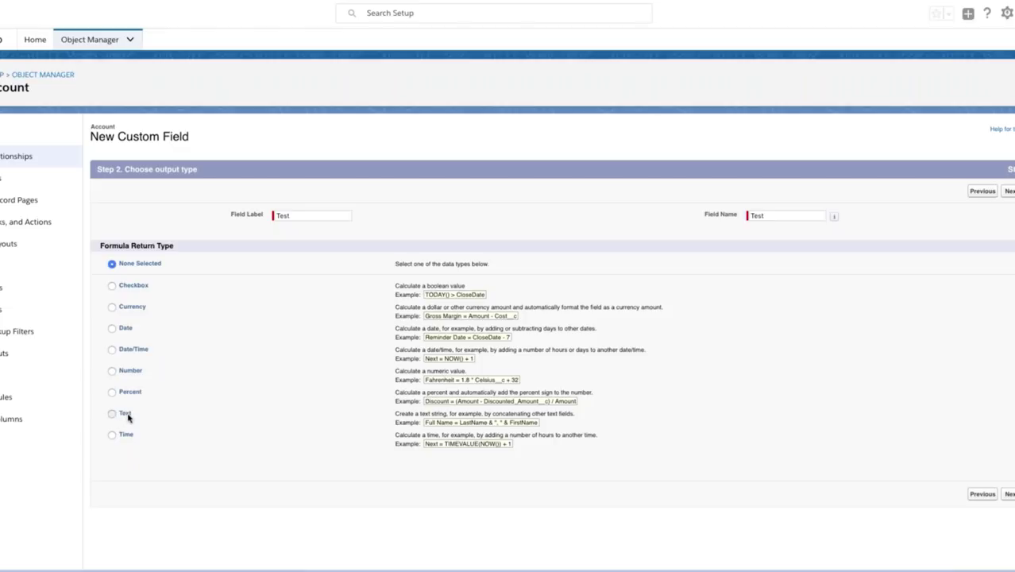
pyautogui.click(1009, 496)
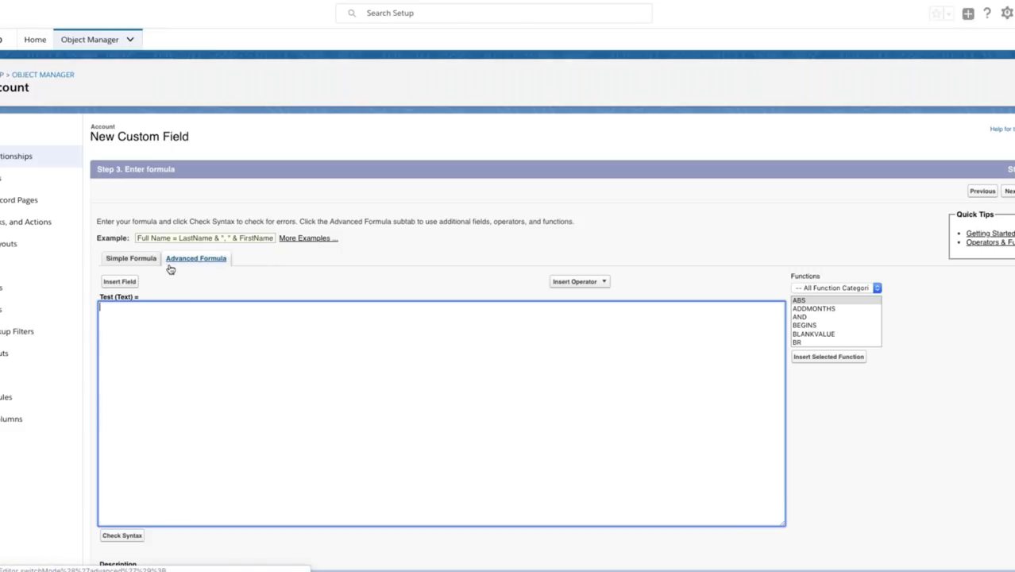
# Examine the Account merge fields that the simple formula editor offers for insertion.
pyautogui.click(133, 259)
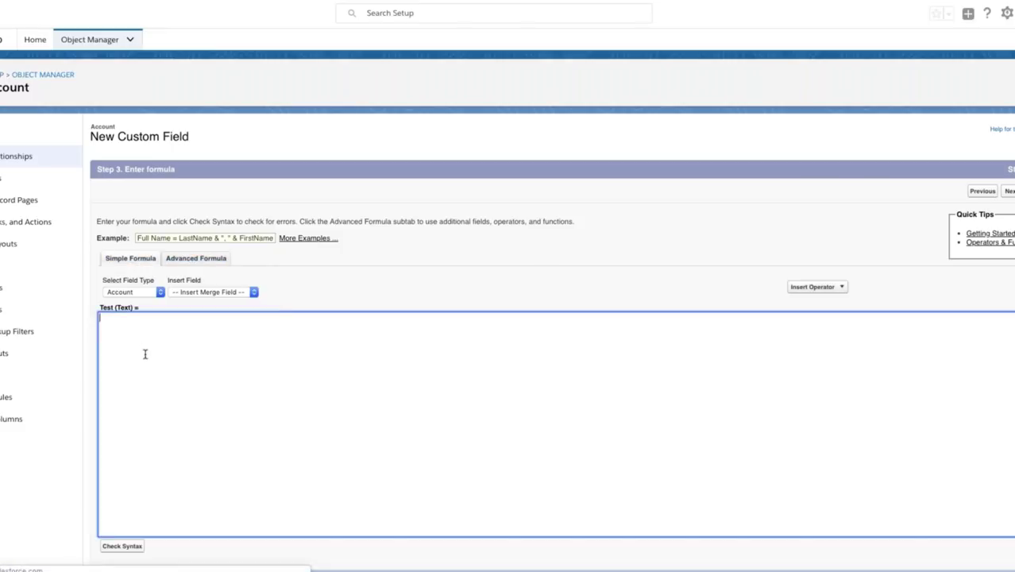
pyautogui.click(130, 297)
pyautogui.click(220, 294)
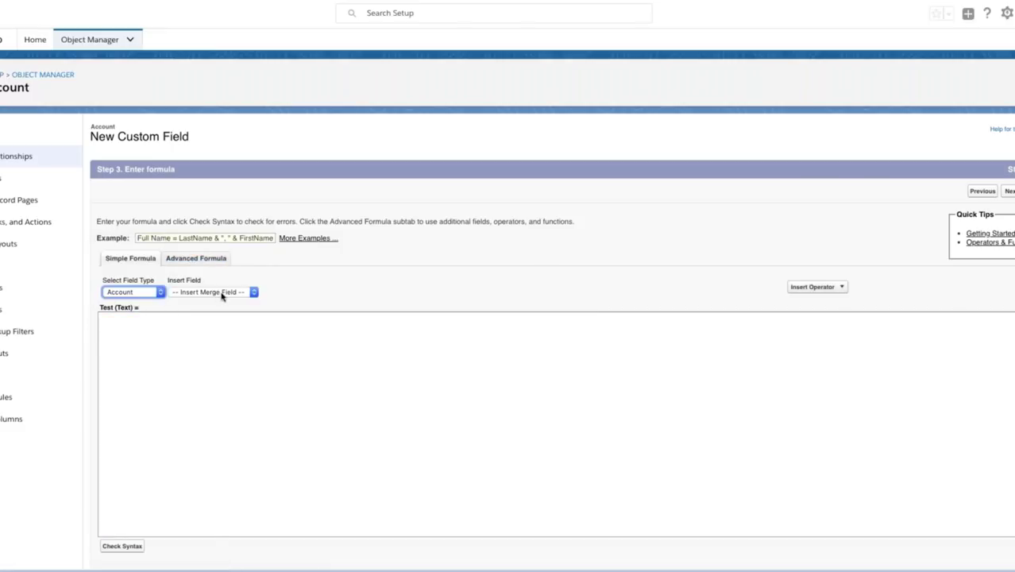
pyautogui.click(222, 295)
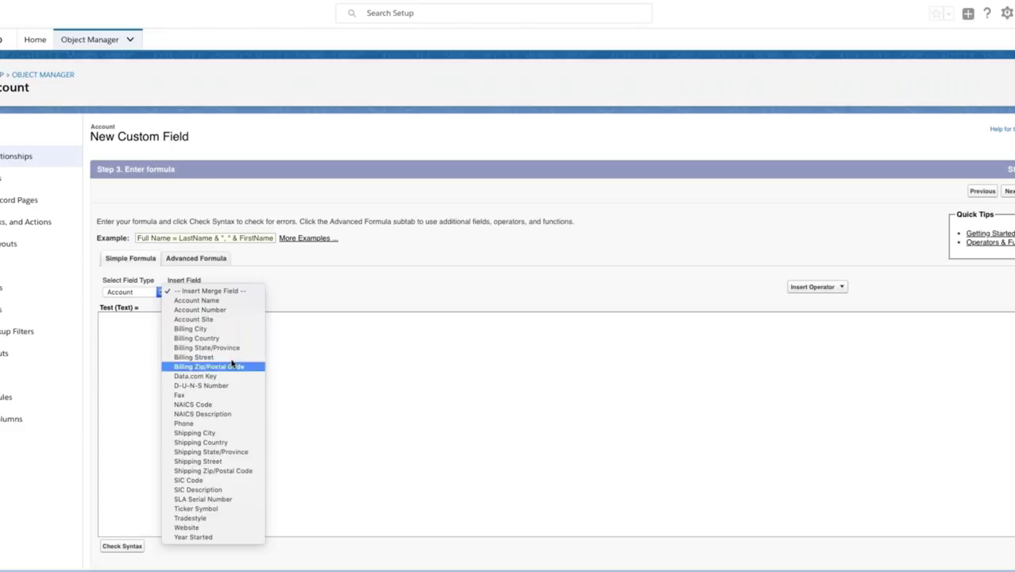
pyautogui.click(375, 377)
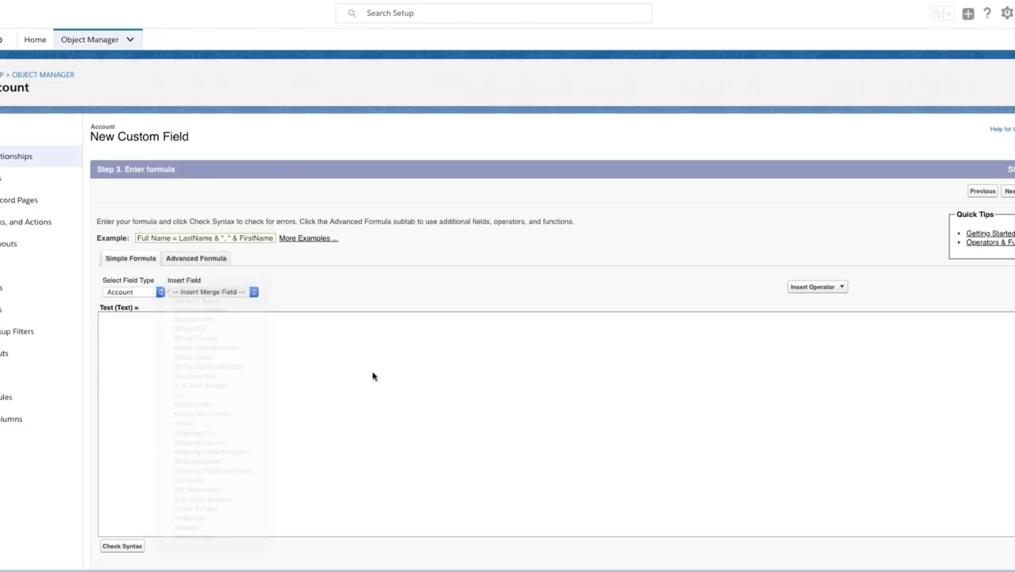
# Browse the function categories and function list in the advanced formula editor and view the description of ISPICKVAL.
pyautogui.click(196, 259)
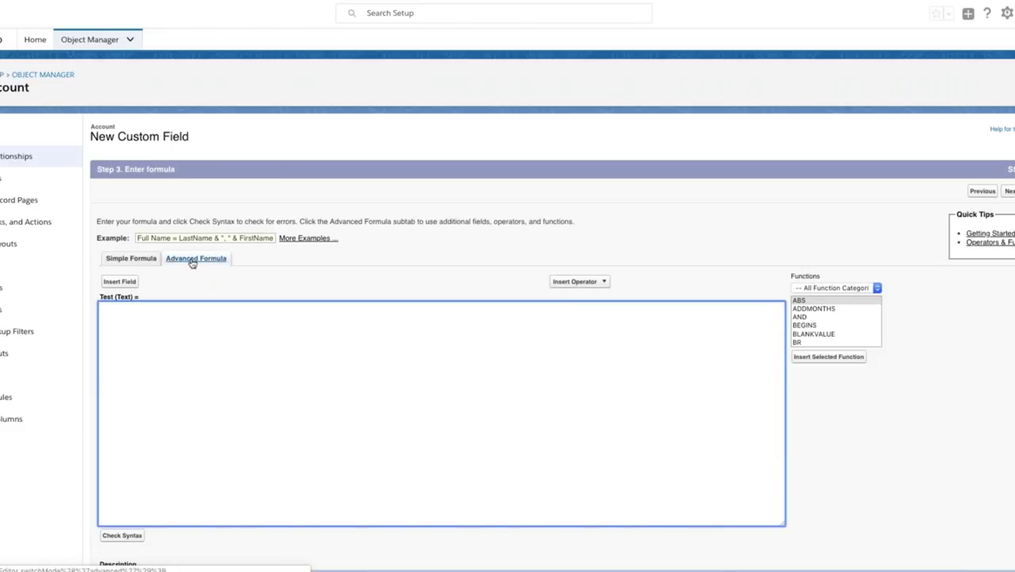
pyautogui.click(839, 289)
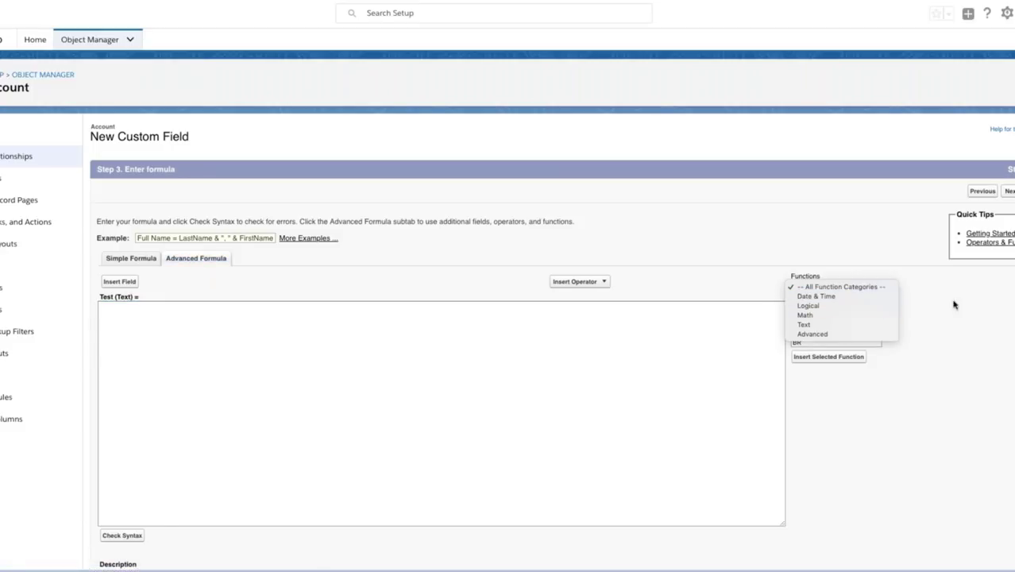
pyautogui.click(927, 324)
pyautogui.scroll(-1, 859, 321)
pyautogui.scroll(-5, 857, 321)
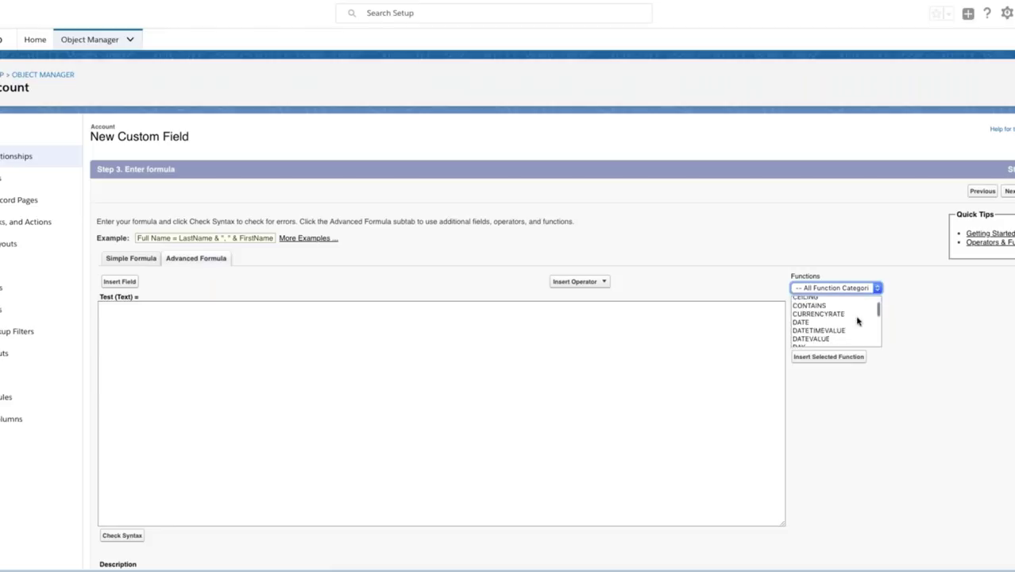
pyautogui.scroll(-3, 858, 321)
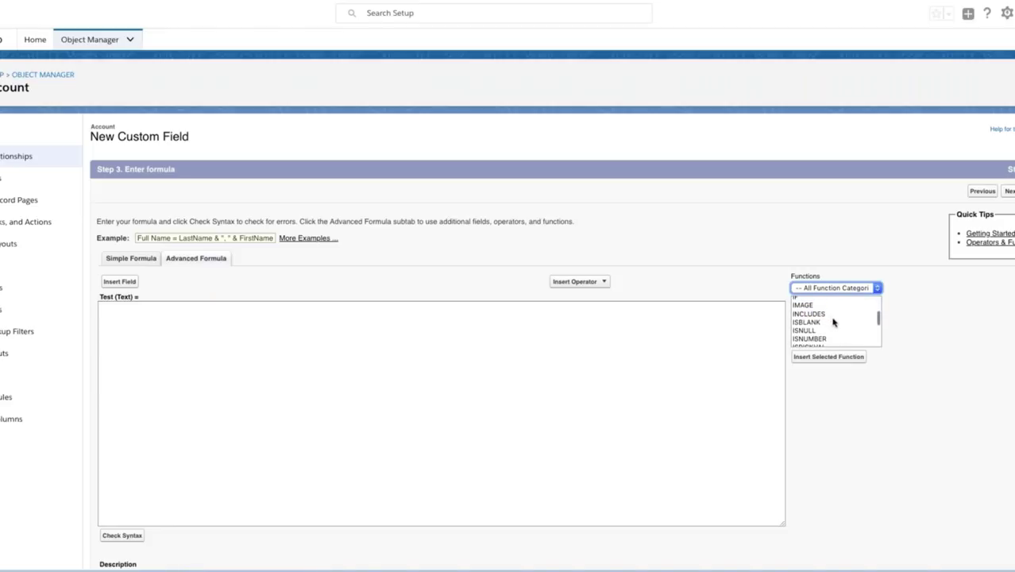
pyautogui.scroll(-2, 844, 329)
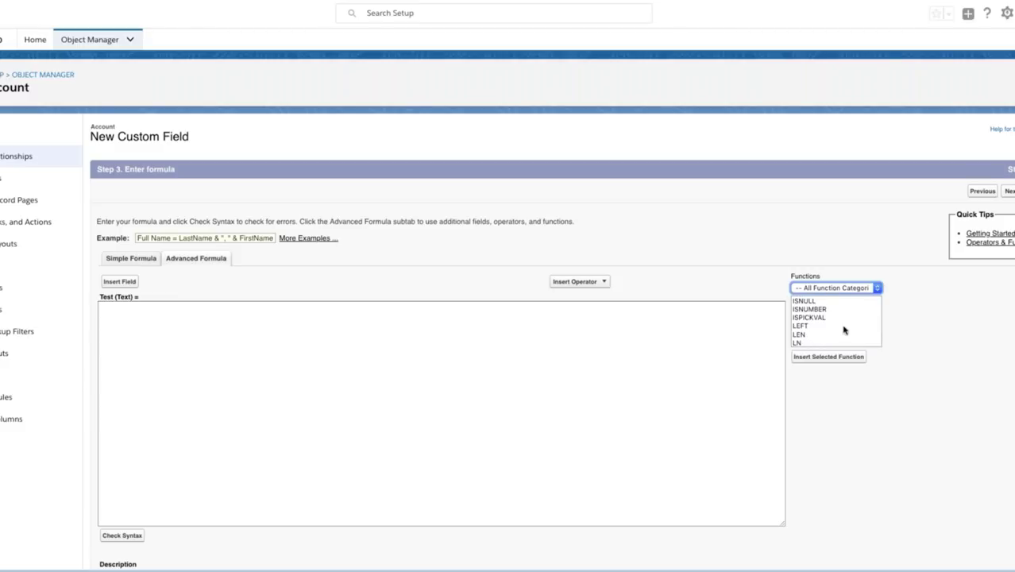
pyautogui.click(820, 319)
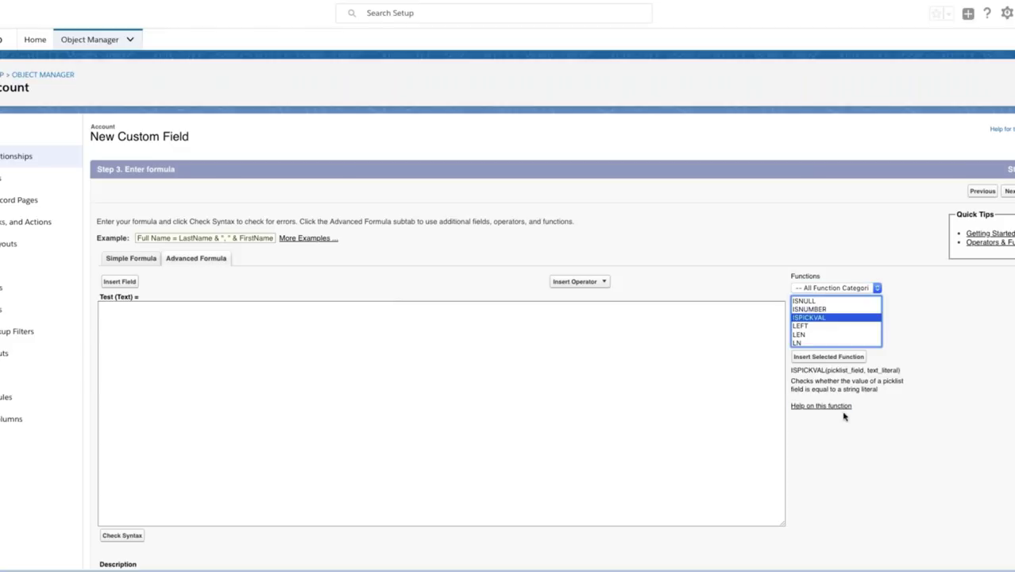